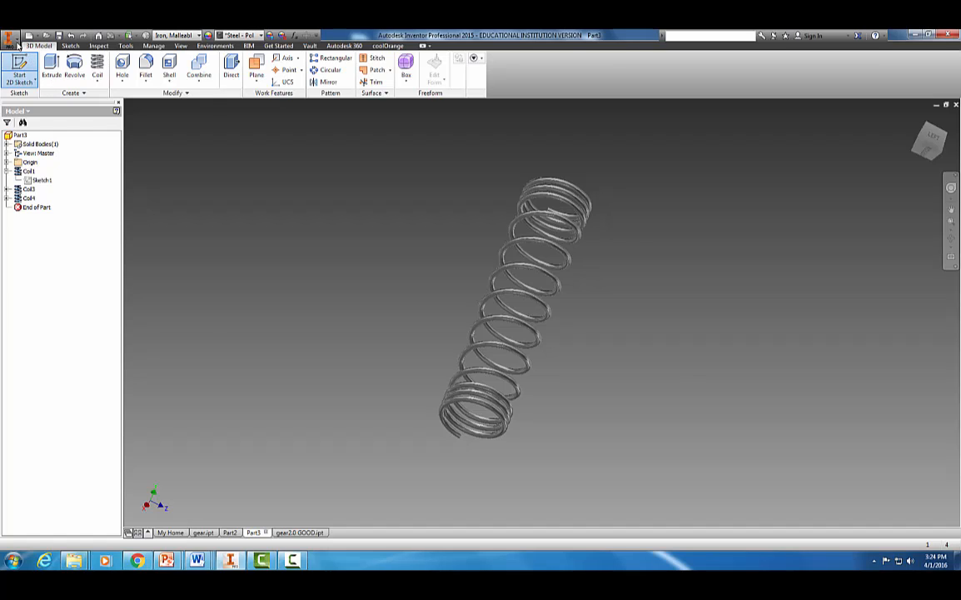
Create a new part from the Standard (in).ipt template and start a 2D sketch on the XY plane
click(8, 37)
click(27, 71)
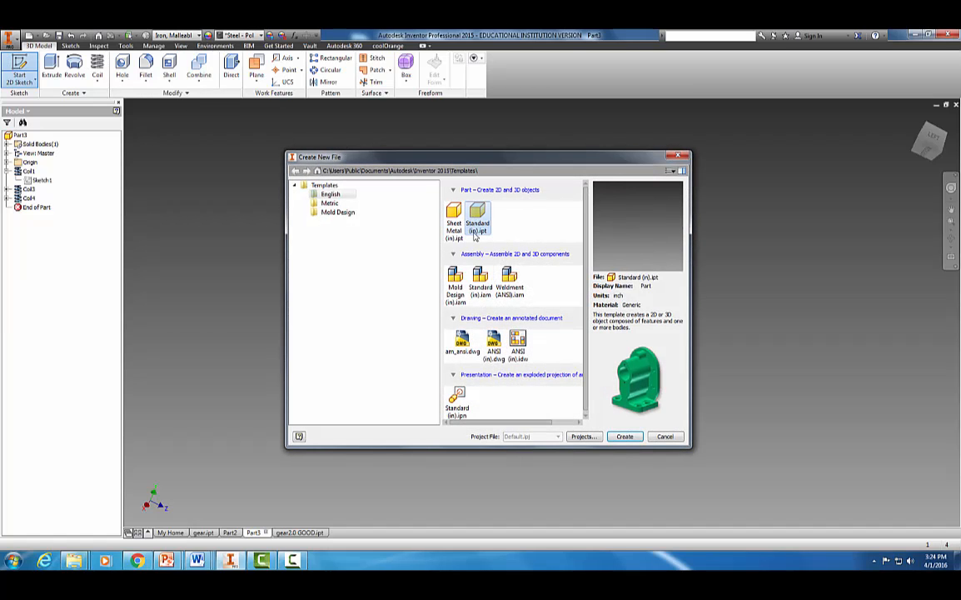
click(625, 436)
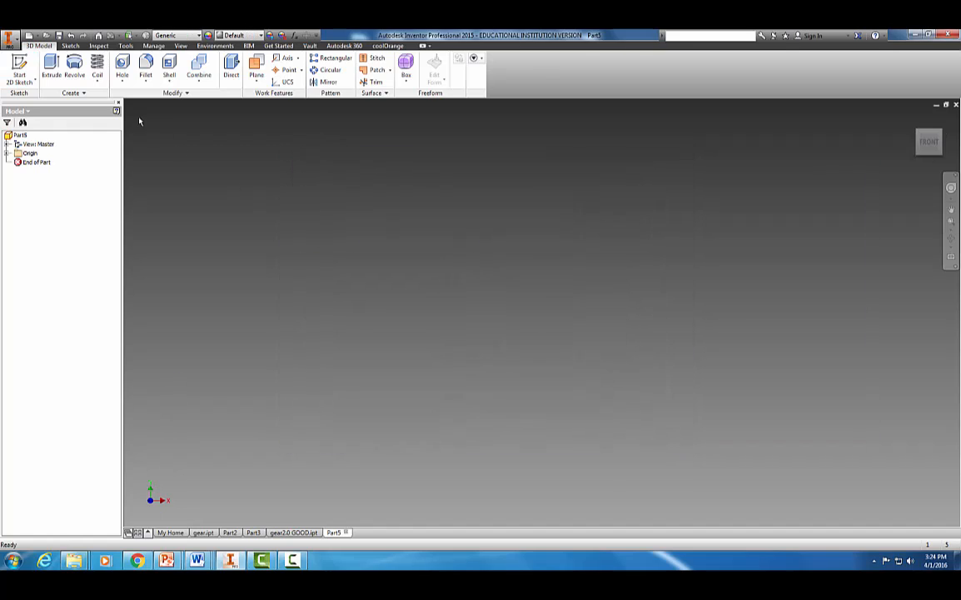
click(20, 68)
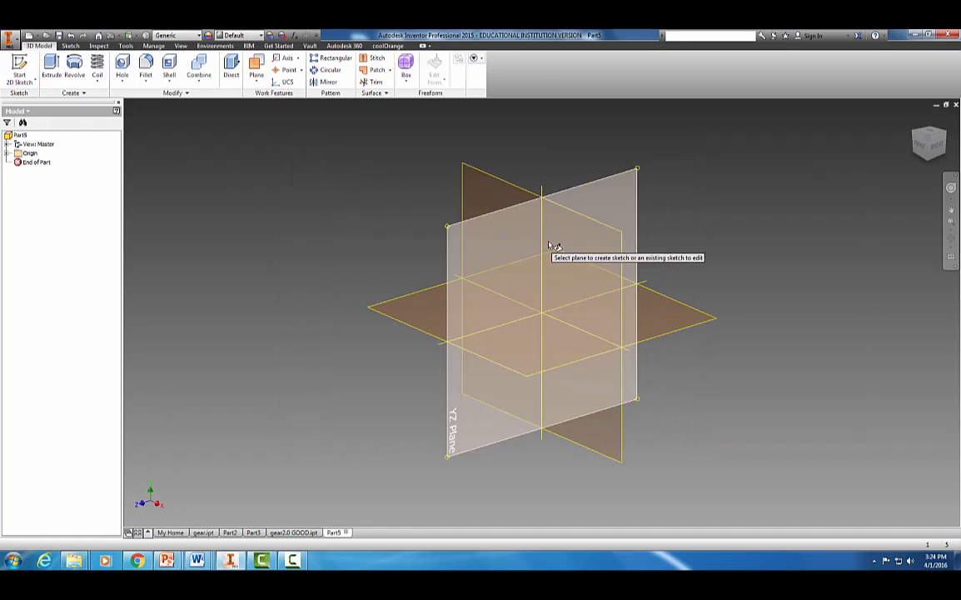
click(553, 250)
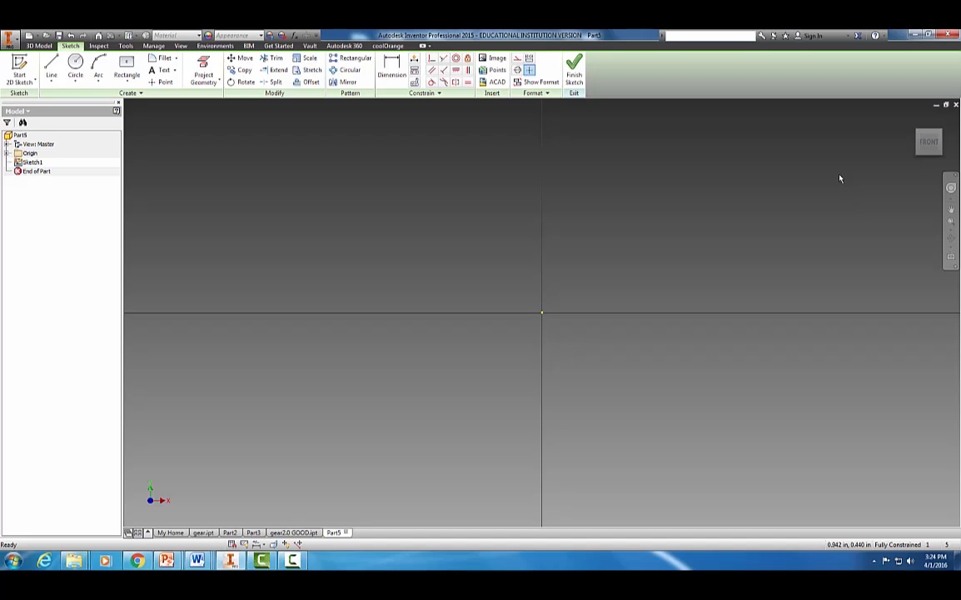
click(52, 67)
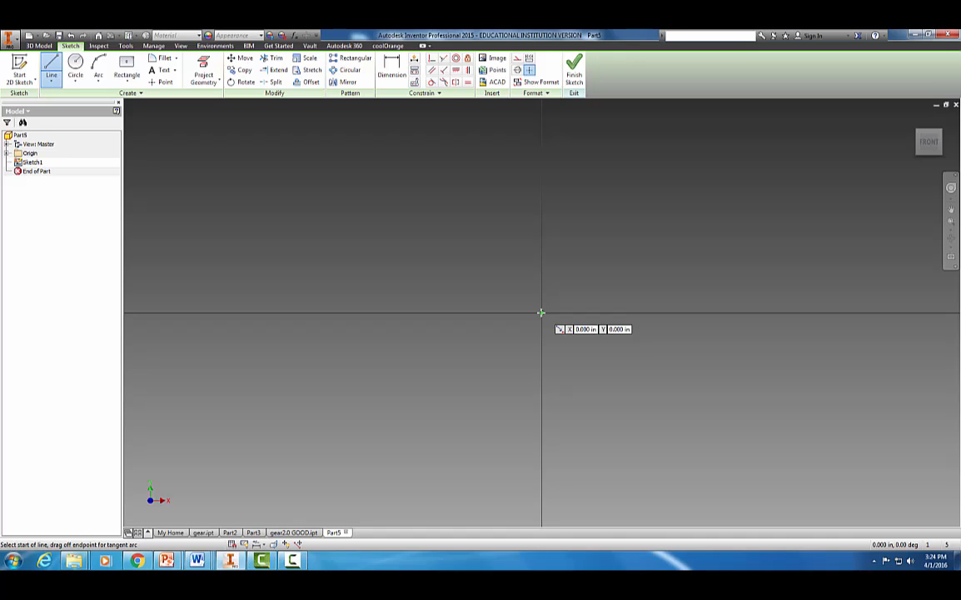
click(542, 183)
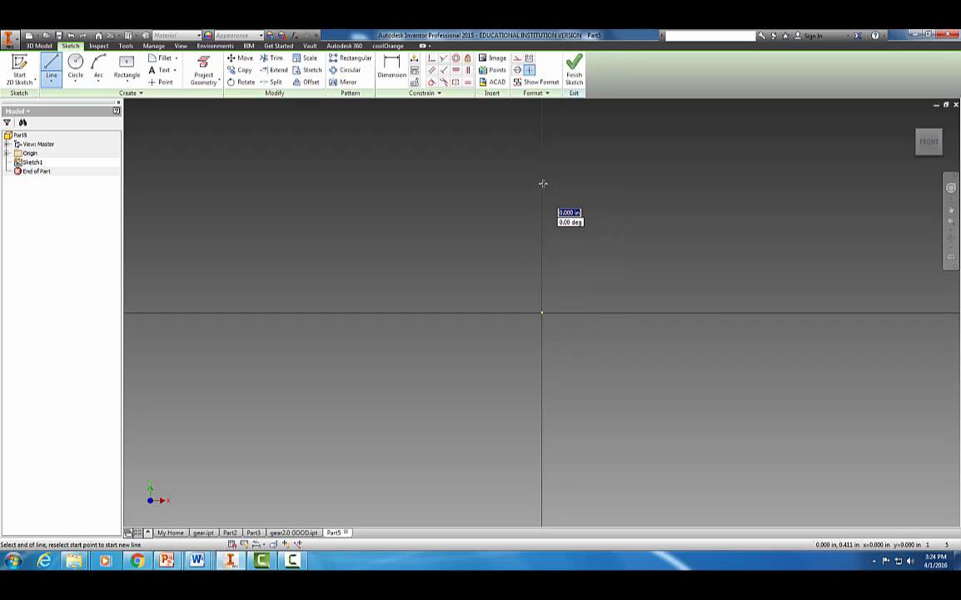
key(Escape)
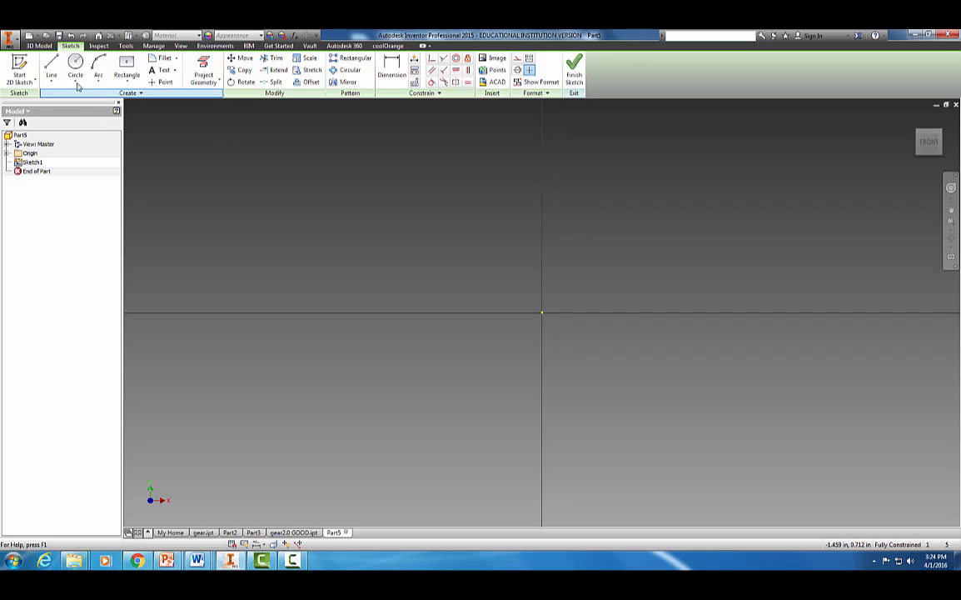
Sketch a vertical line 0.1 in long upward from the origin
click(51, 70)
click(542, 313)
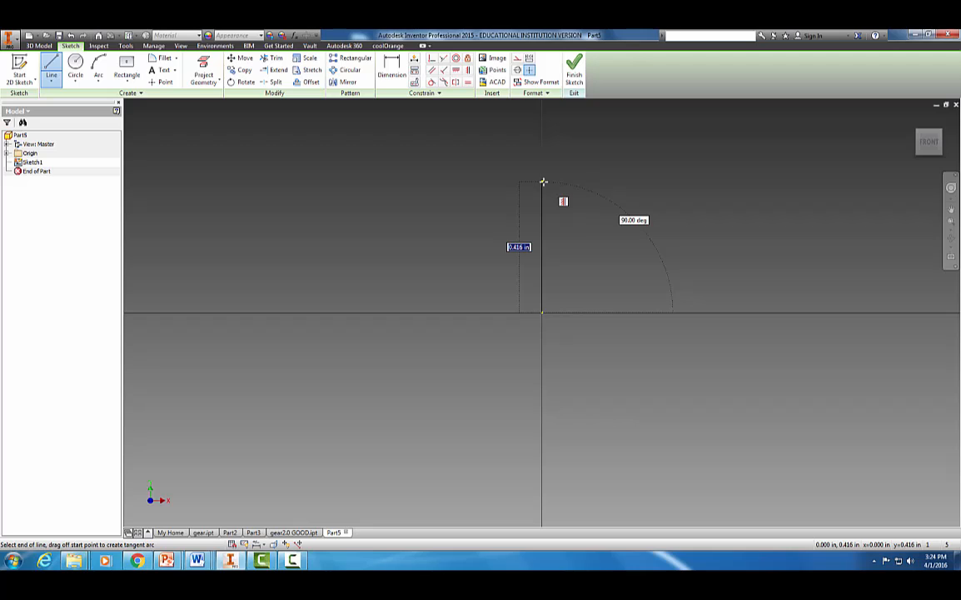
text(.1)
key(Return)
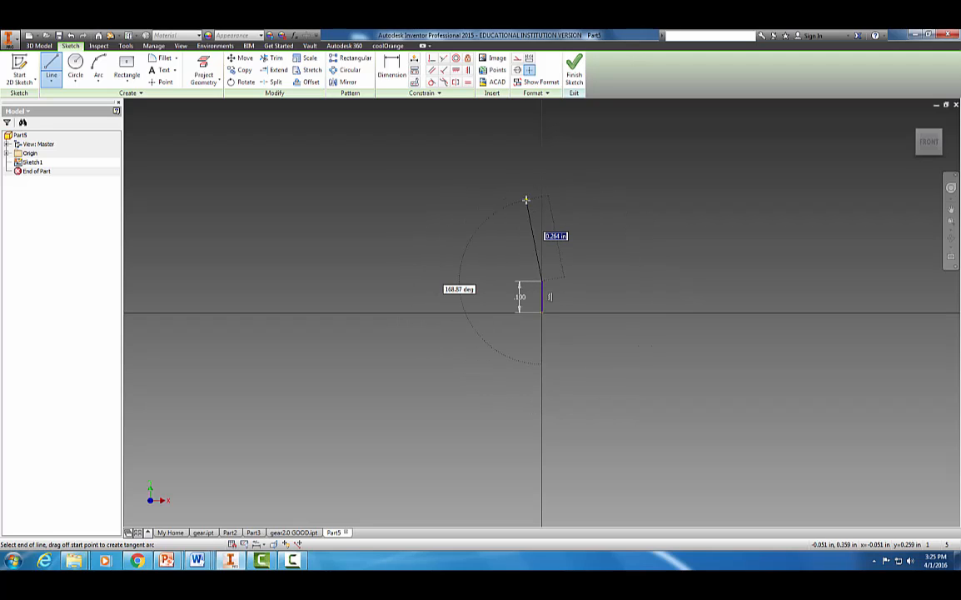
key(Escape)
Sketch a horizontal line 0.108 in long from the origin in the positive X direction
scroll(594, 304, up, 5)
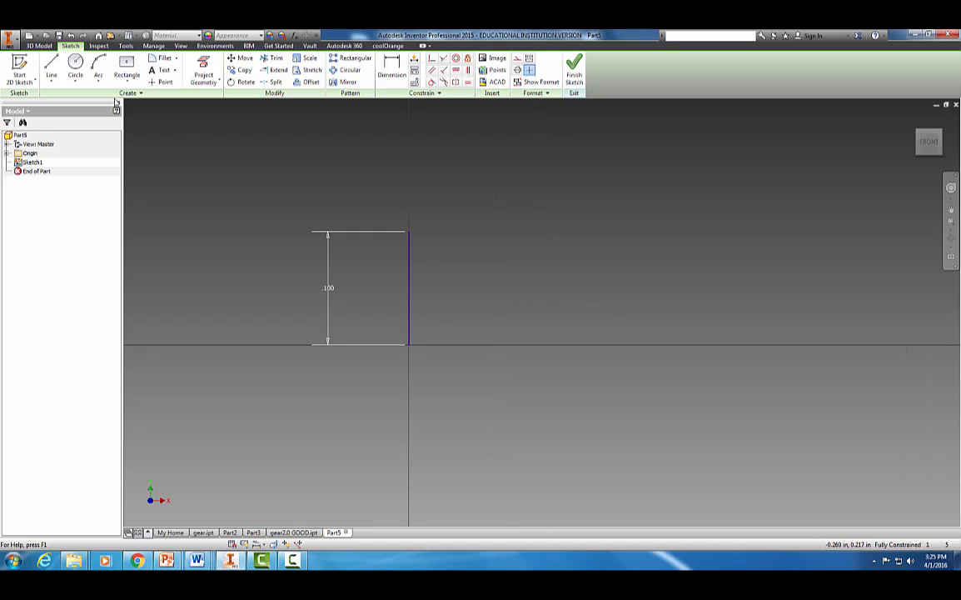
click(51, 71)
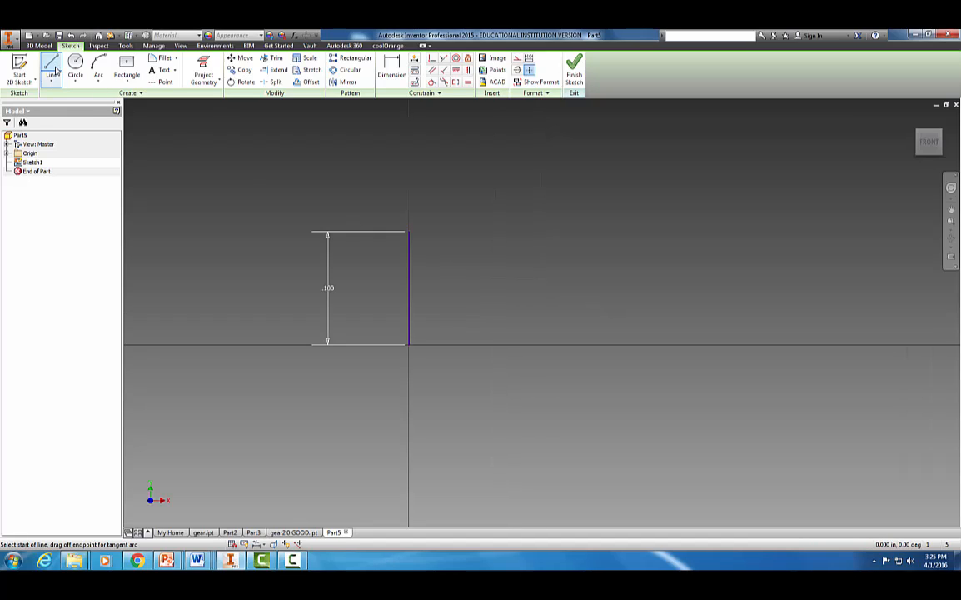
click(409, 342)
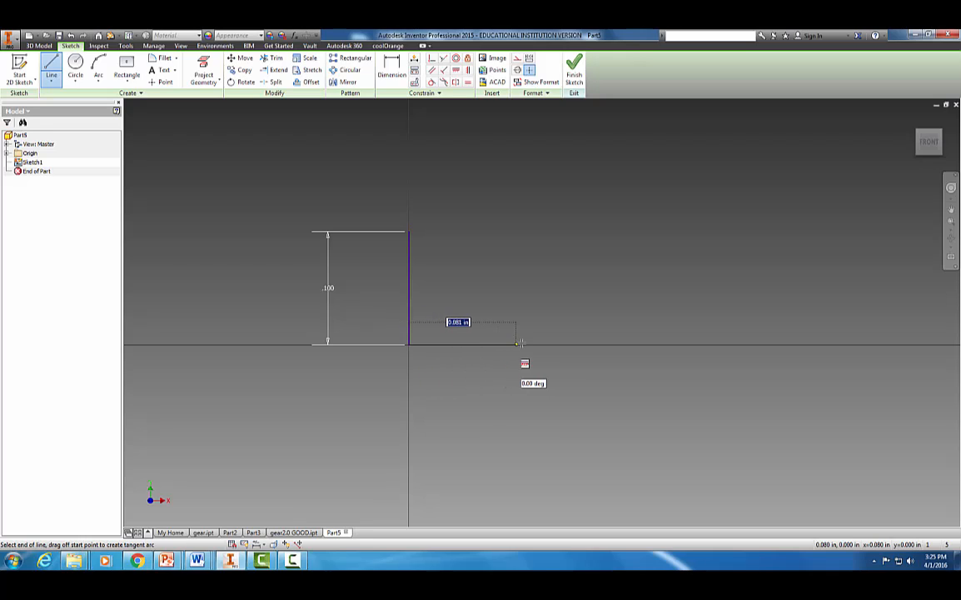
text(.100)
key(Return)
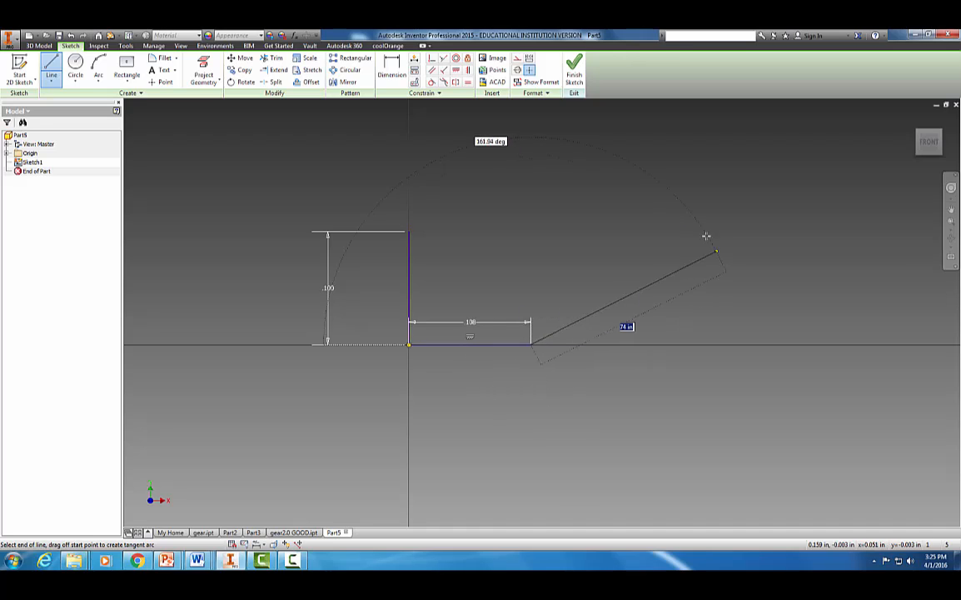
key(Escape)
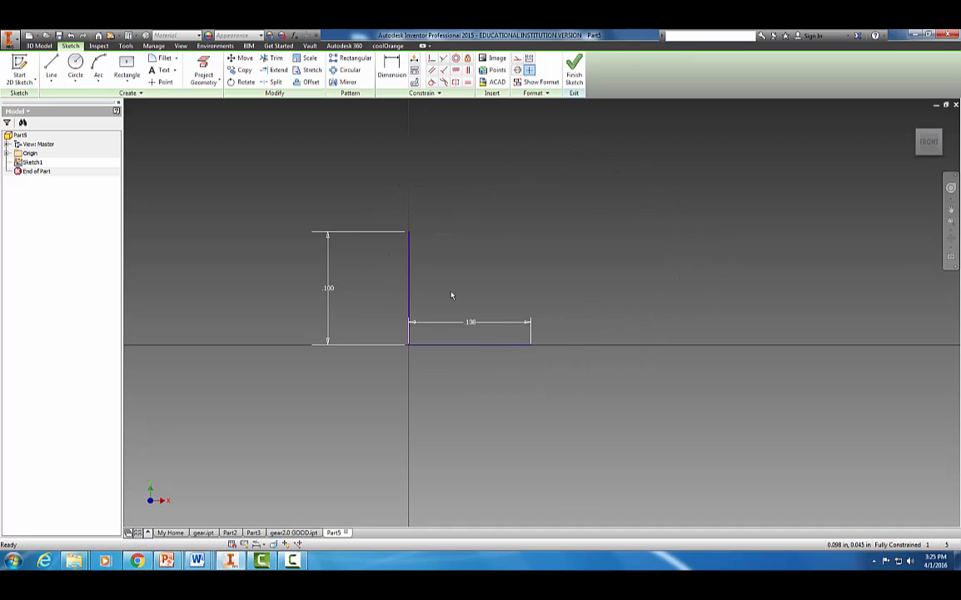
Draw a 0.02 in diameter circle centred on the horizontal line's free end and finish the sketch
click(75, 68)
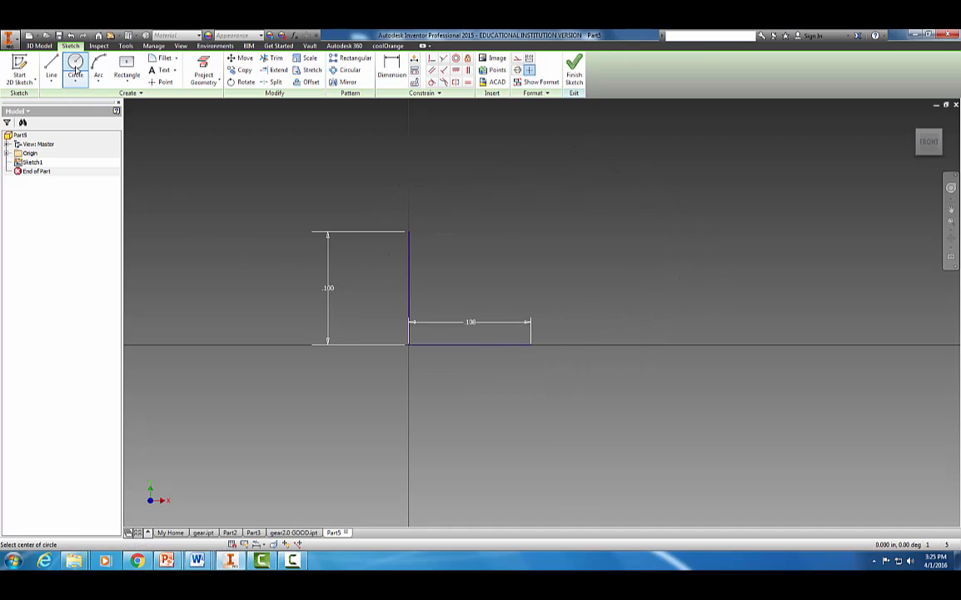
click(530, 344)
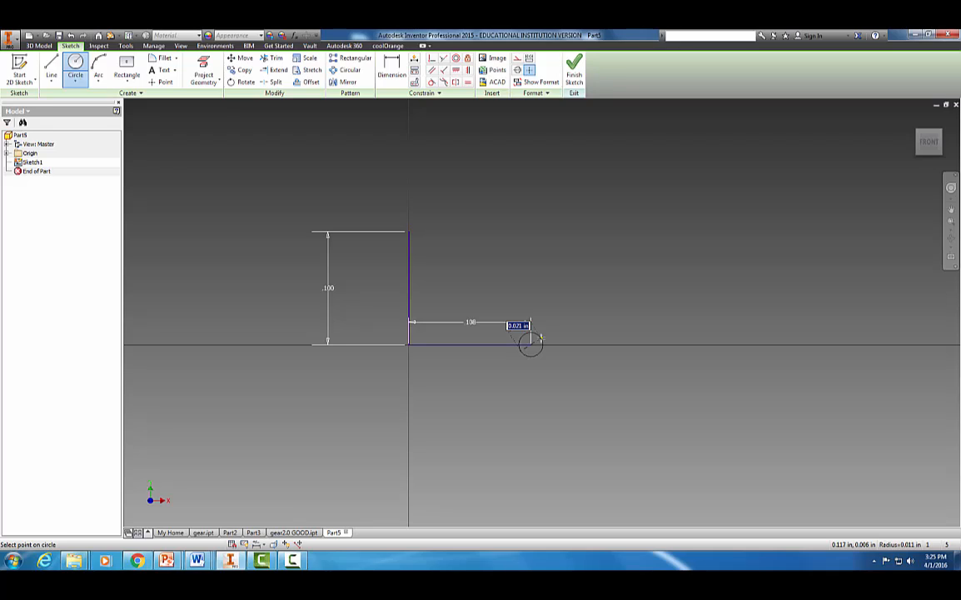
text(.02)
key(Return)
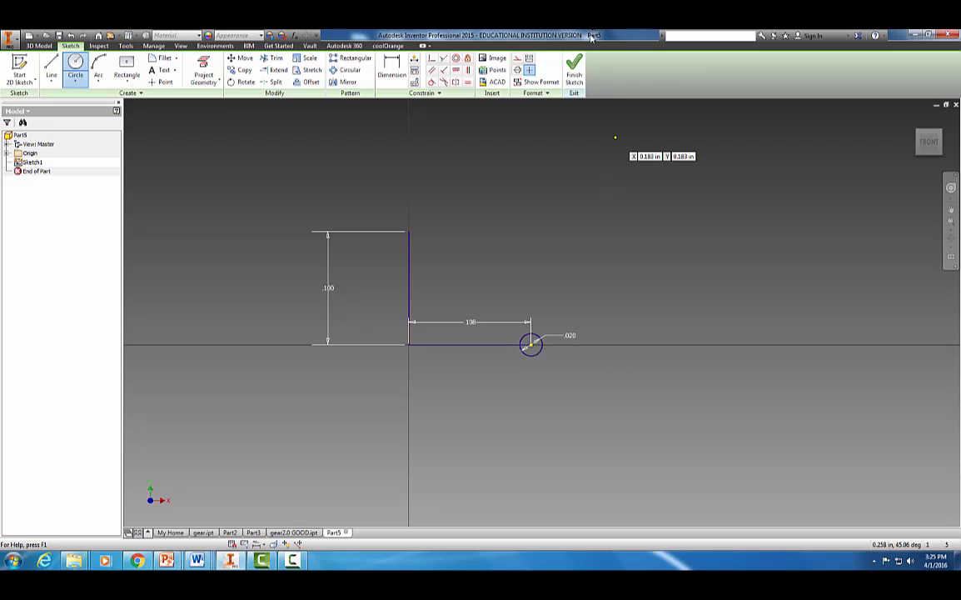
click(574, 75)
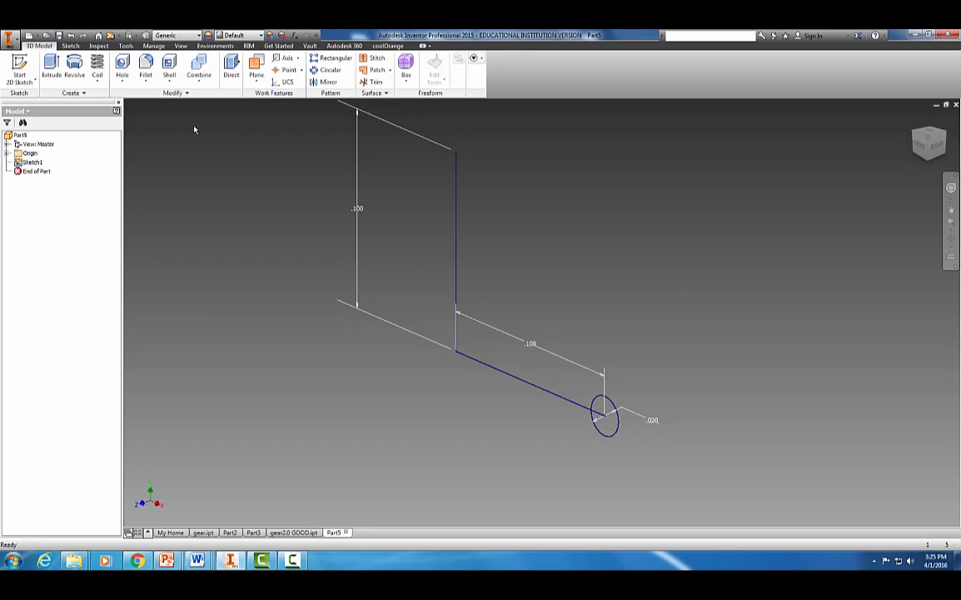
Start a Coil feature using the circle as the profile and the vertical line as the axis
click(98, 79)
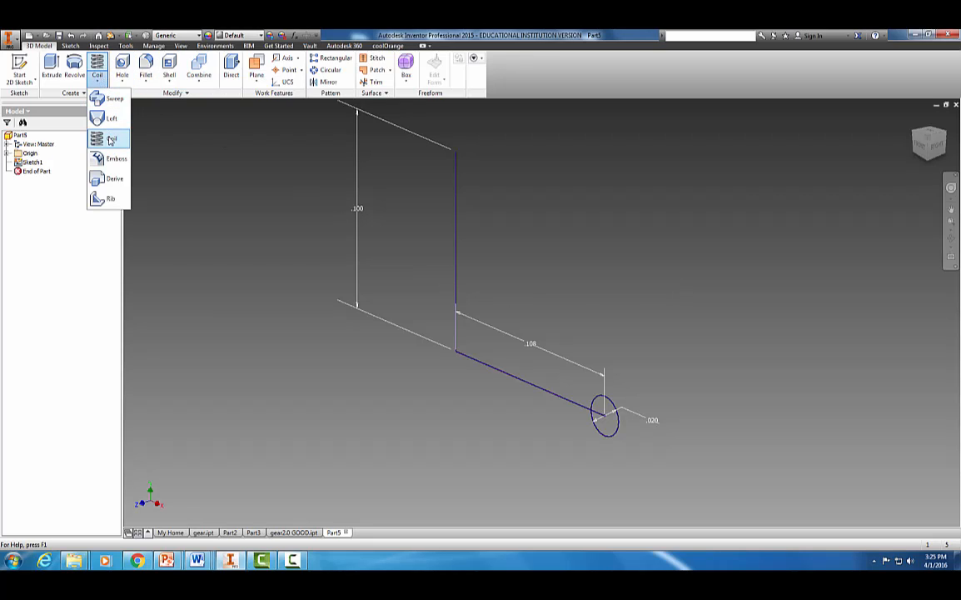
click(111, 140)
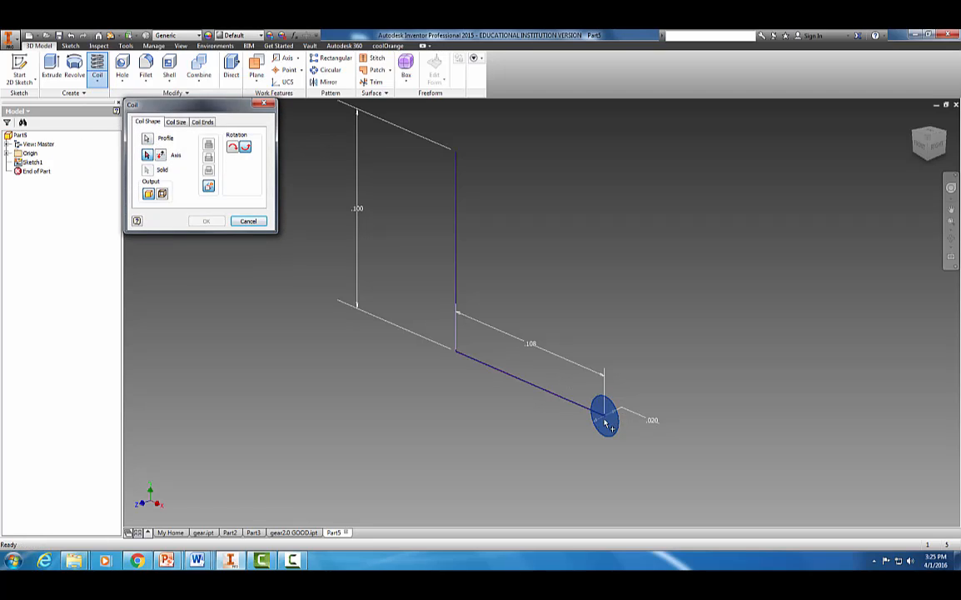
click(147, 156)
click(455, 218)
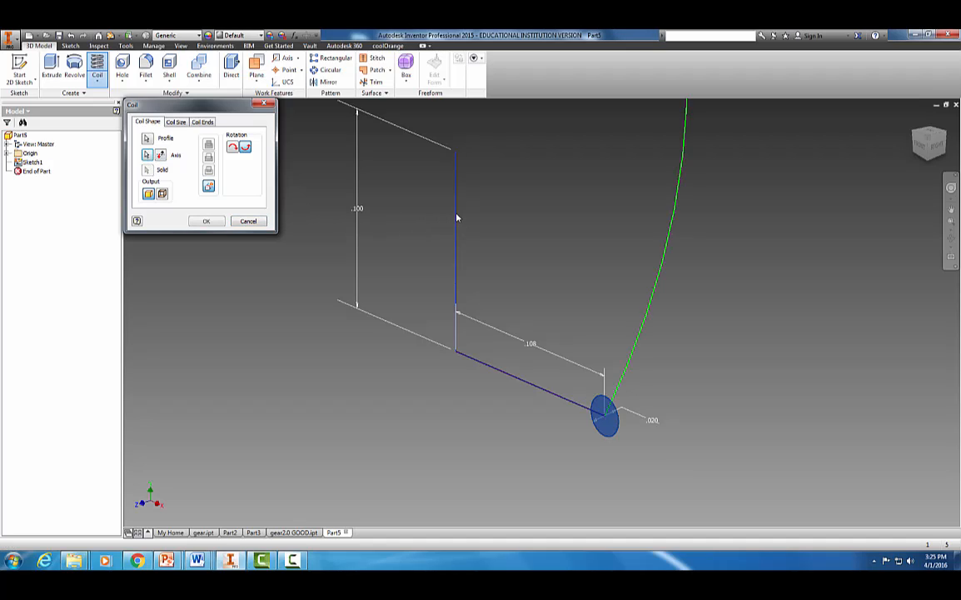
Define the coil by pitch and revolution with a 0.03 in pitch and 3 revolutions, and create it
click(176, 122)
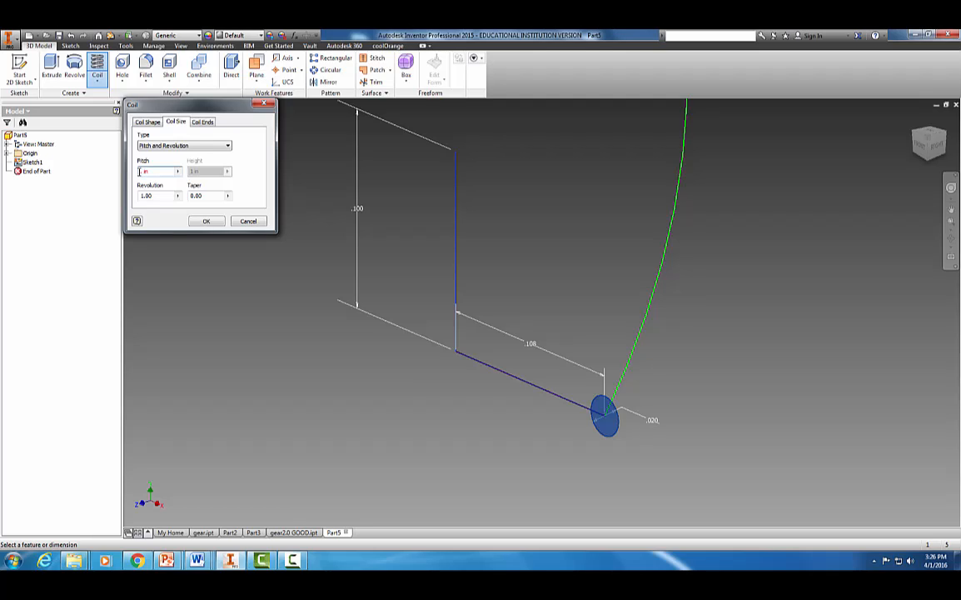
text(0.03)
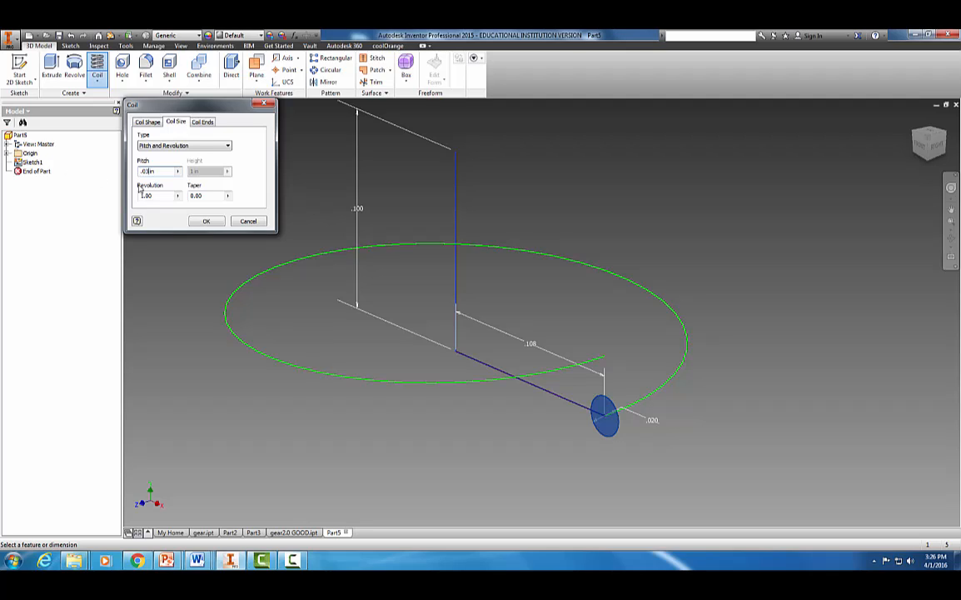
drag(153, 196, 138, 199)
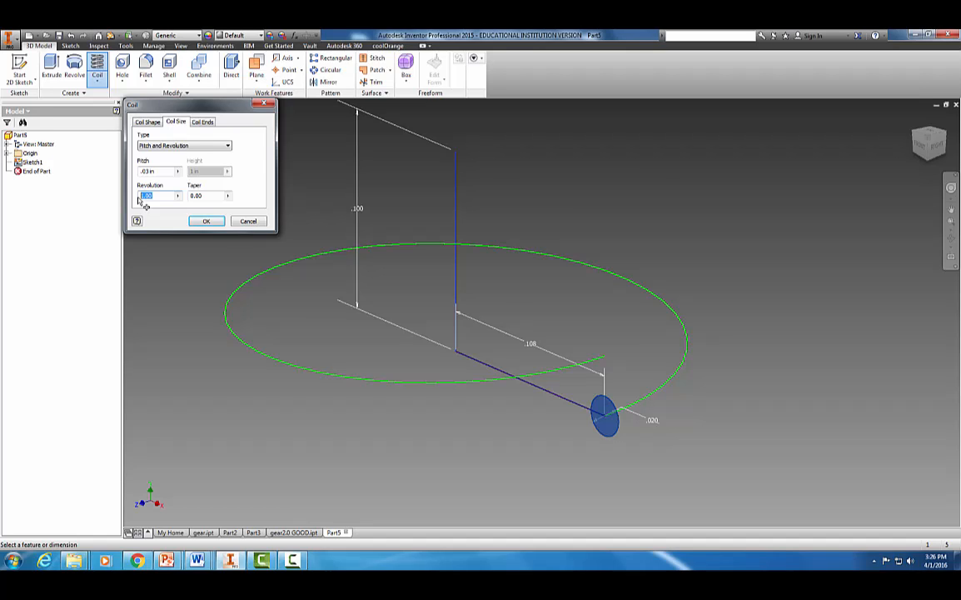
text(3)
click(206, 221)
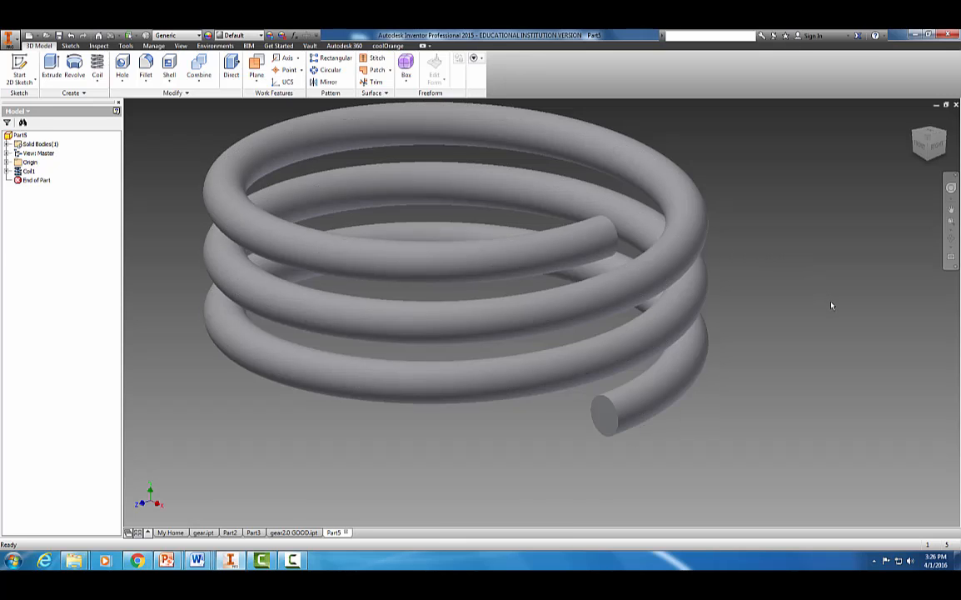
Start a 2D sketch on the flat circular end face at the upper end of the coil
shift+middle_drag(830, 306, 687, 331)
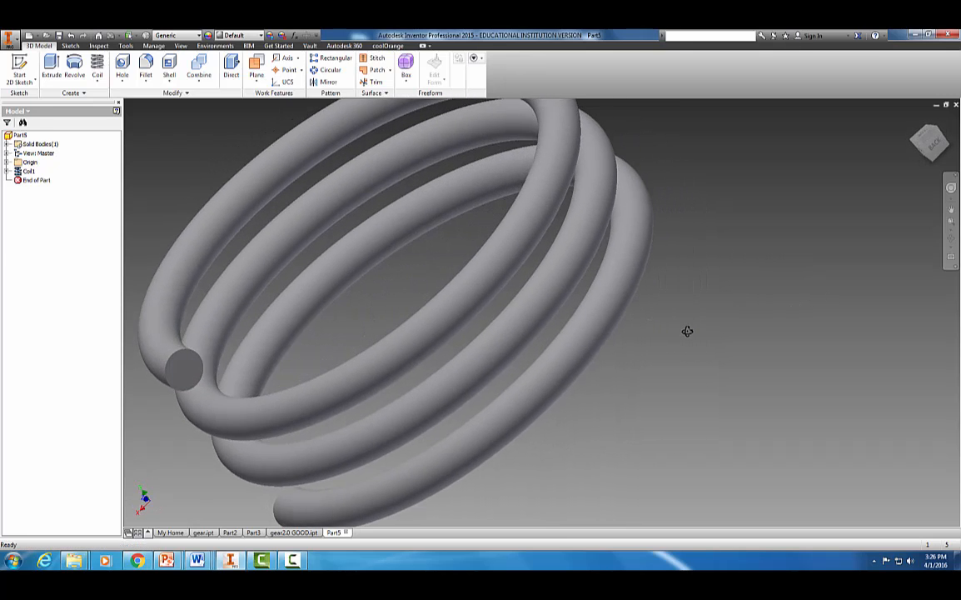
click(183, 368)
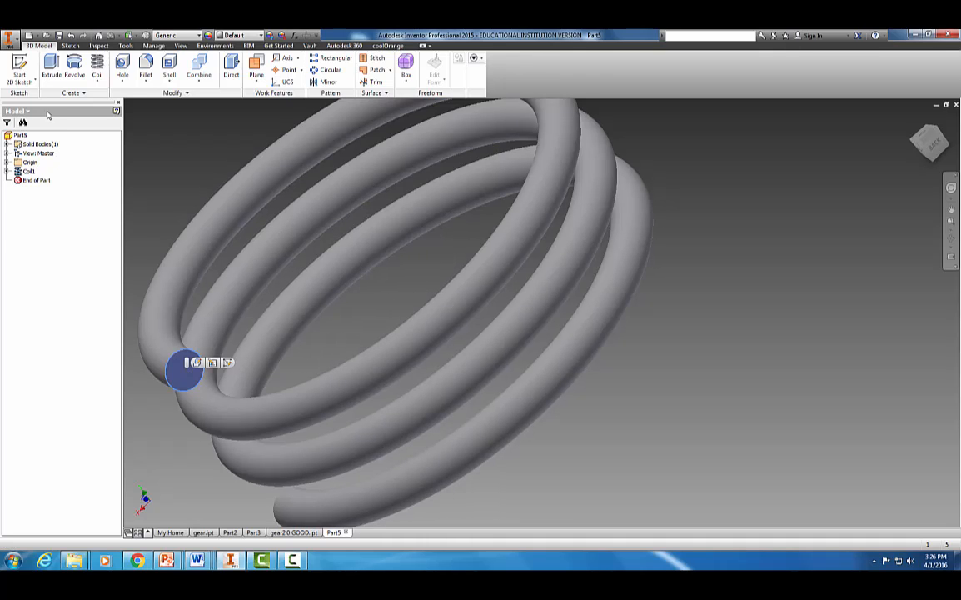
click(19, 68)
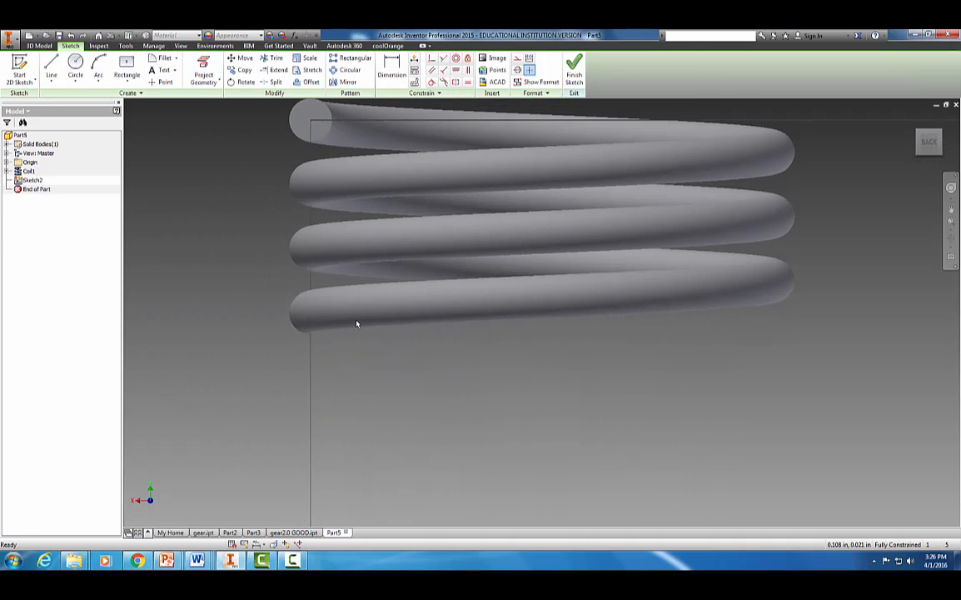
Project the circular edge of the coil's upper end face into the sketch
scroll(383, 329, up, 3)
middle_drag(388, 176, 529, 279)
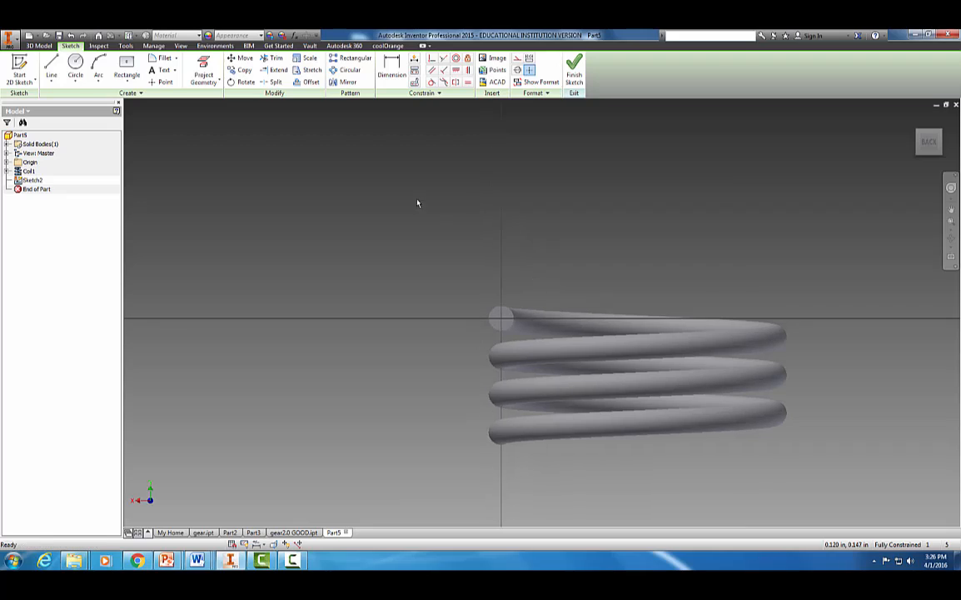
click(203, 74)
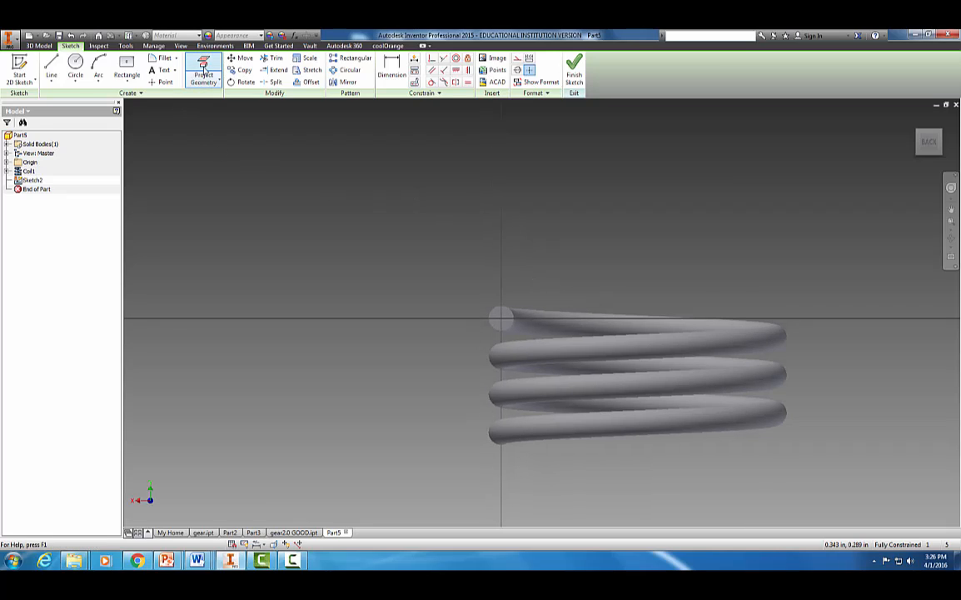
click(510, 312)
scroll(519, 286, down, 3)
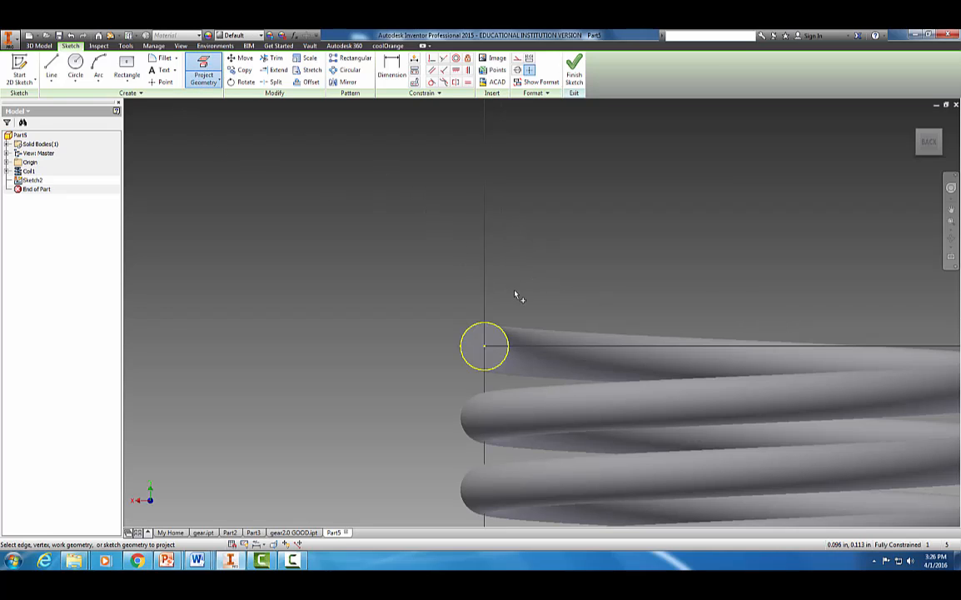
scroll(554, 288, up, 2)
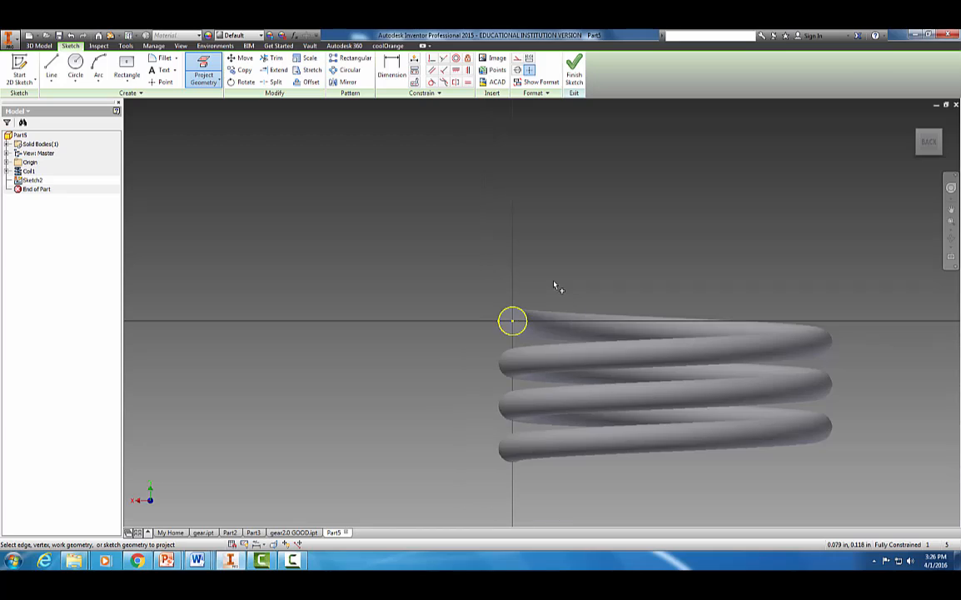
Draw a circle centred on the projected end edge, matching the outline of the wire
click(75, 68)
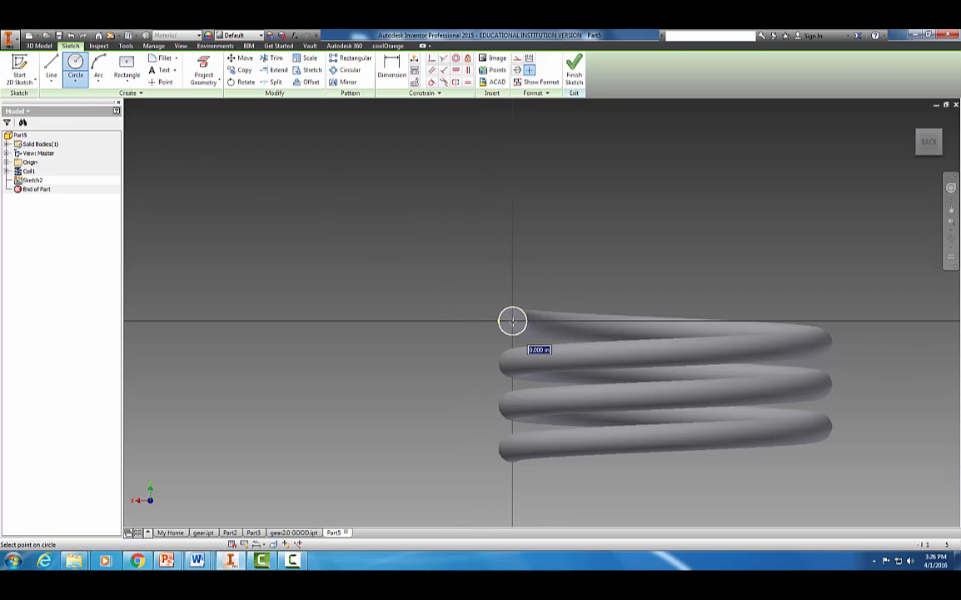
click(512, 320)
key(Return)
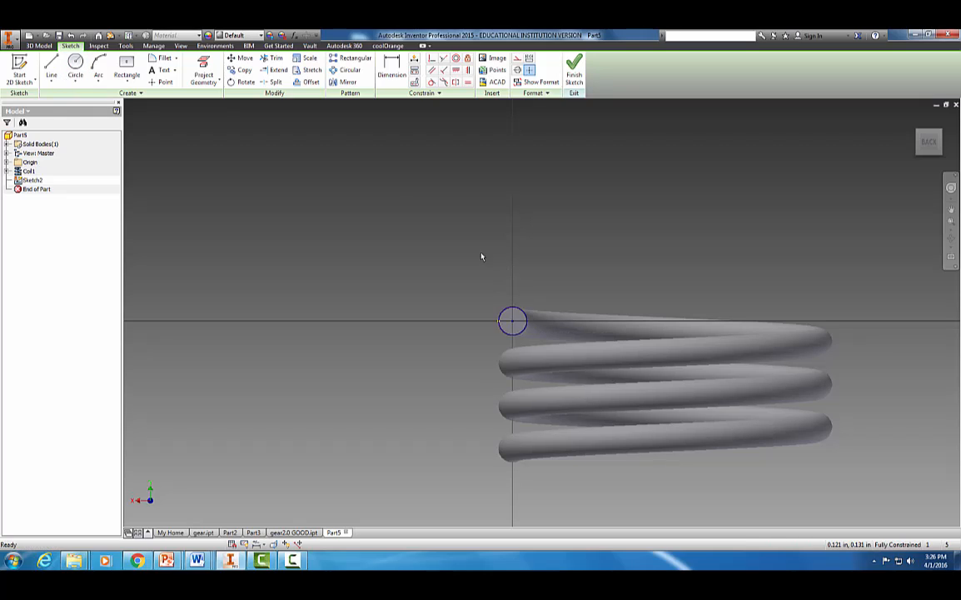
key(Escape)
Draw a 0.108 in horizontal line from the circle's centre towards the middle of the coil
click(51, 67)
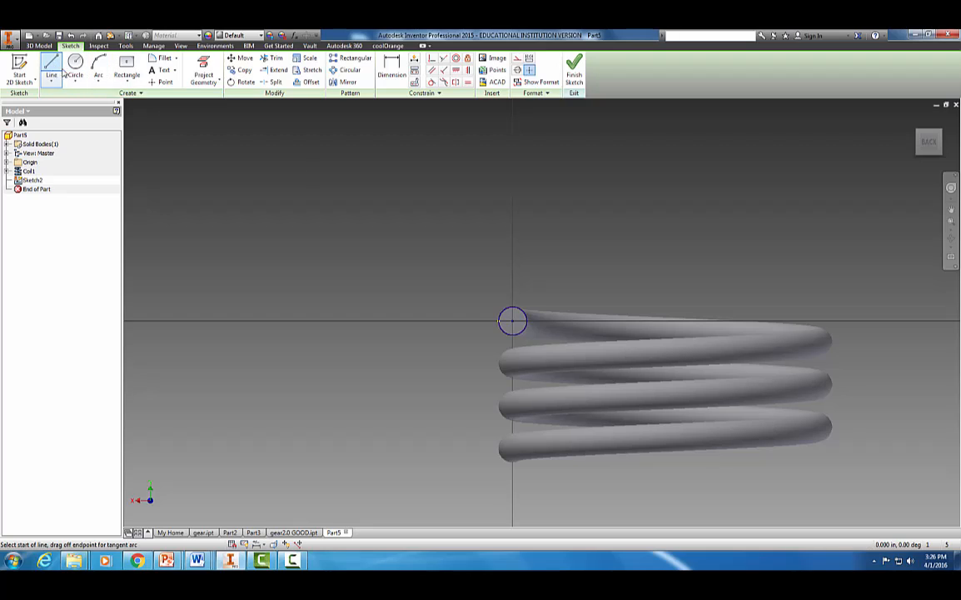
click(512, 320)
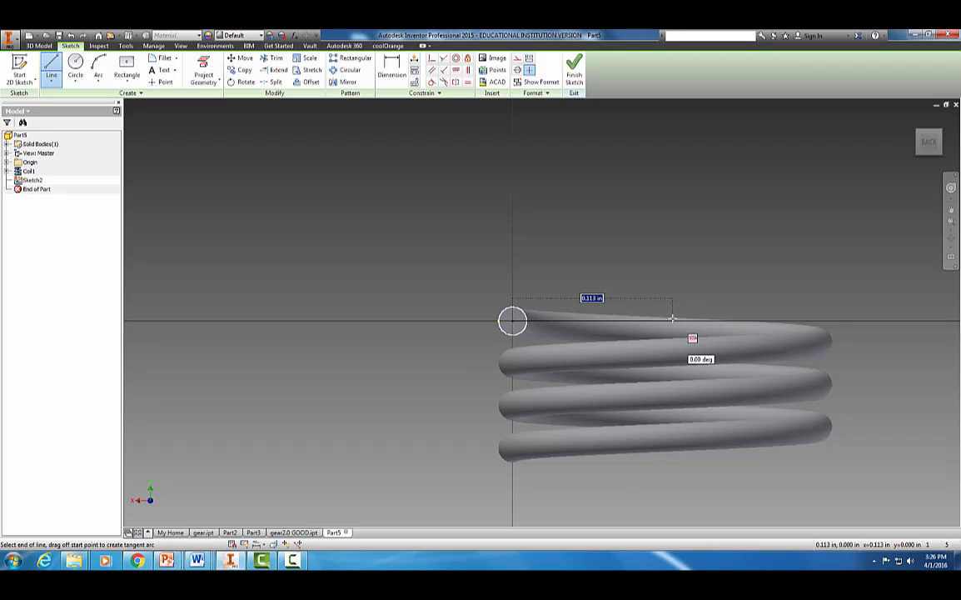
text(.108)
key(Return)
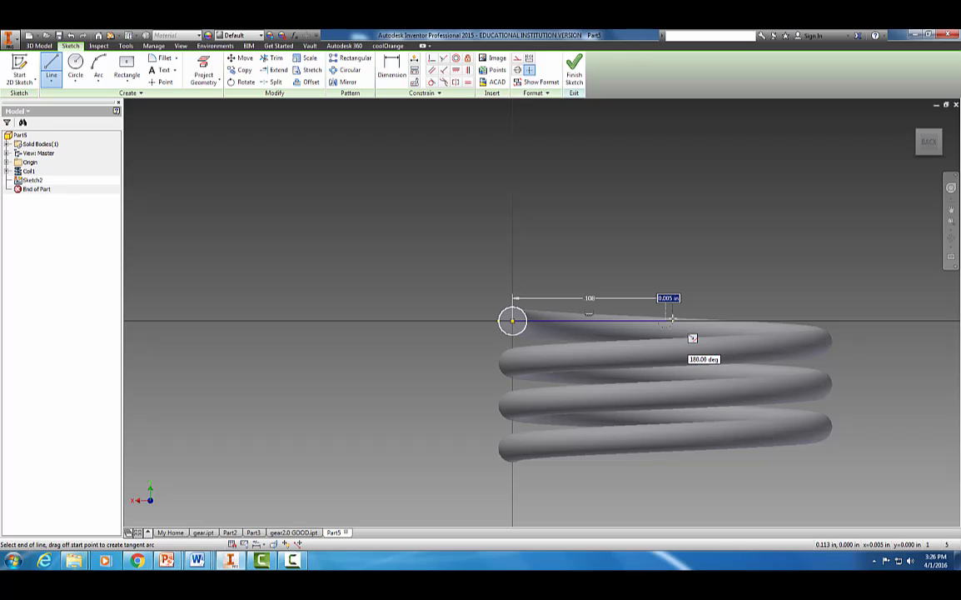
key(Escape)
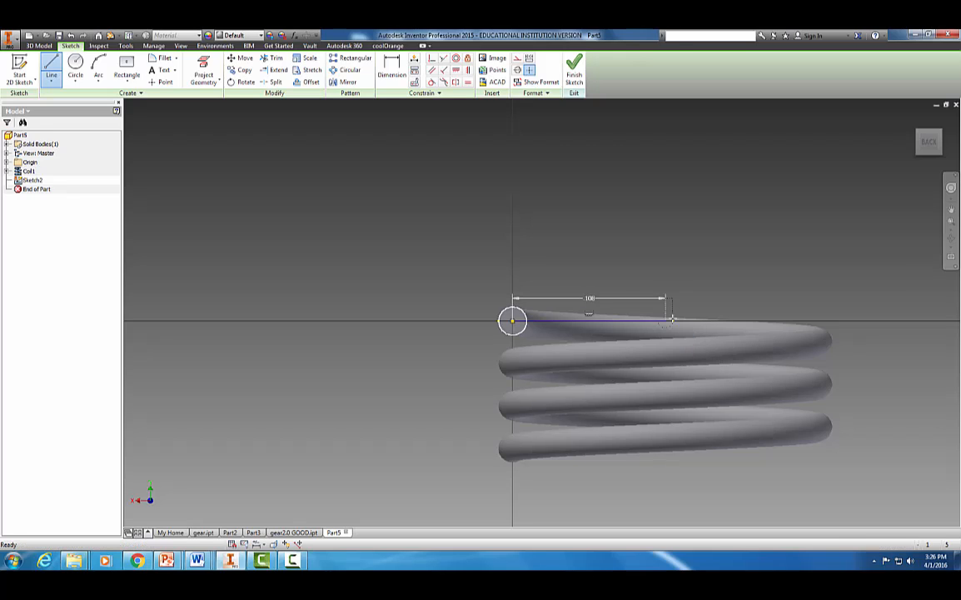
Draw a 0.566 in vertical line upward from the inner end of the horizontal line
click(51, 69)
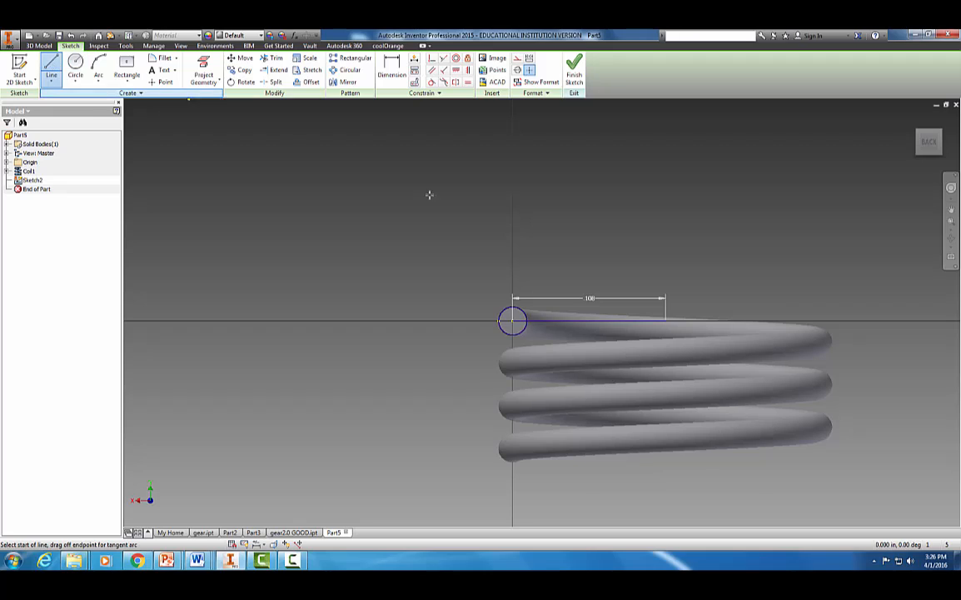
click(663, 298)
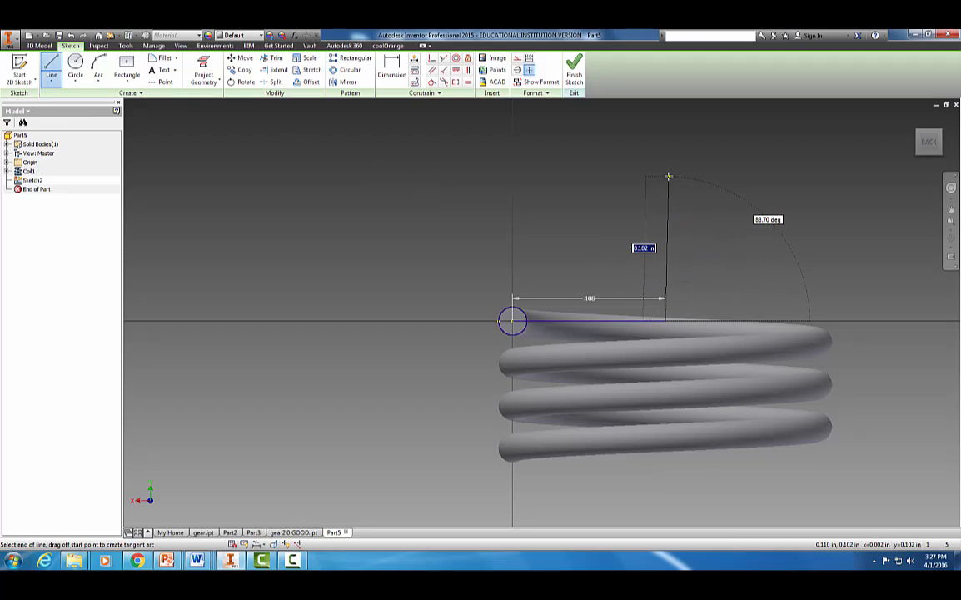
middle_drag(663, 170, 663, 287)
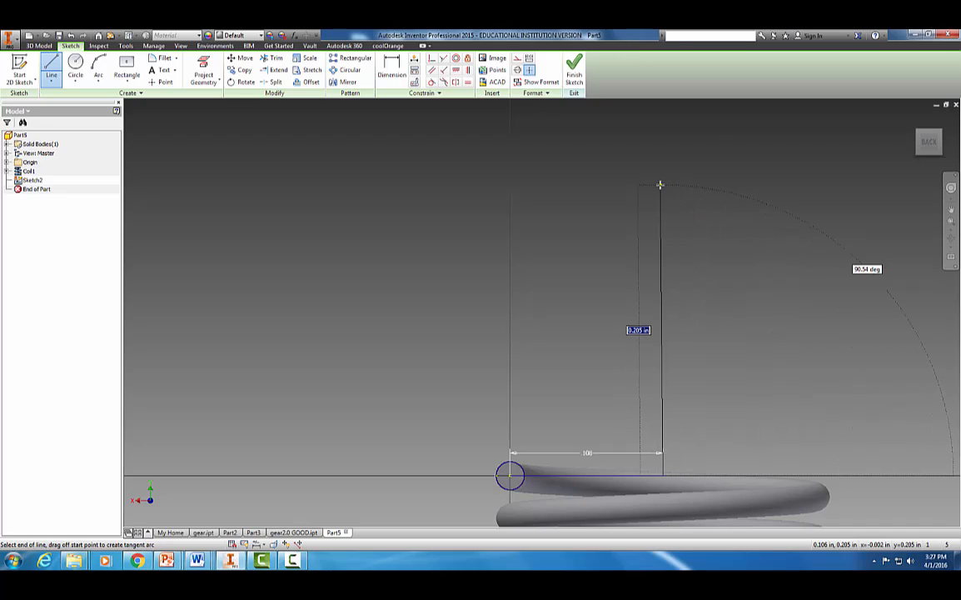
scroll(660, 185, down, 5)
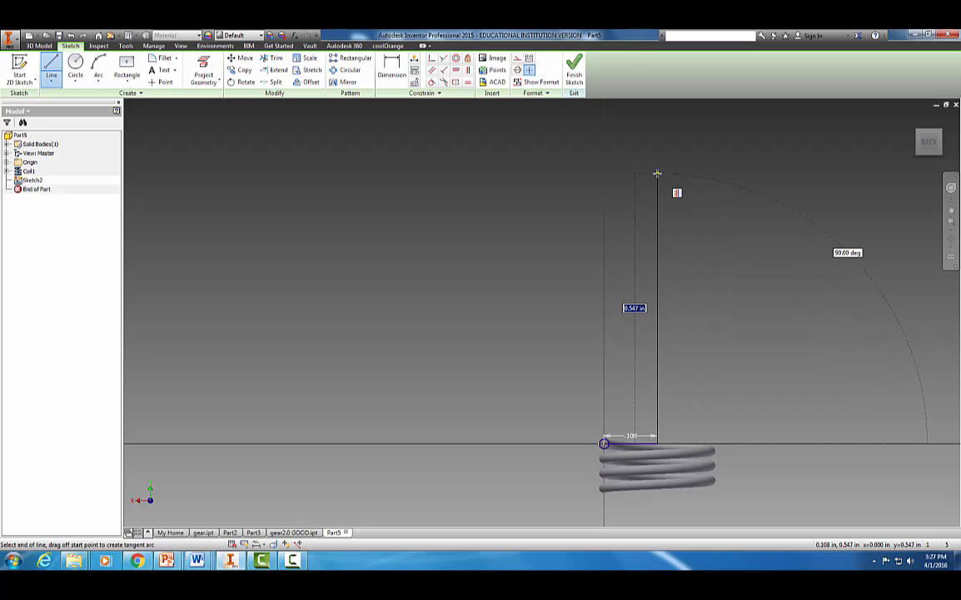
text(.566)
key(Return)
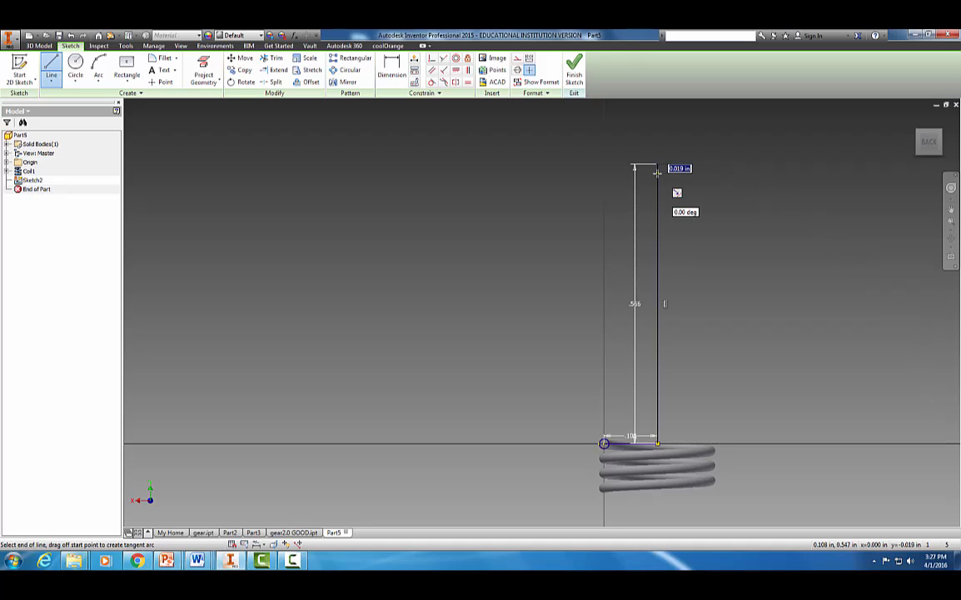
key(Escape)
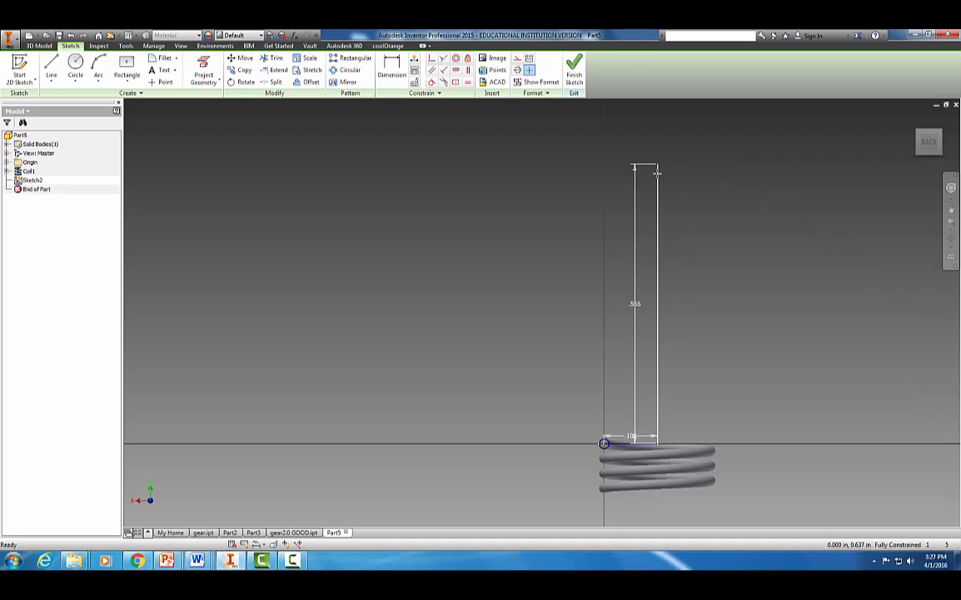
Finish the sketch and start a Coil of the circular profile with the 0.566 in vertical line as its axis
click(573, 77)
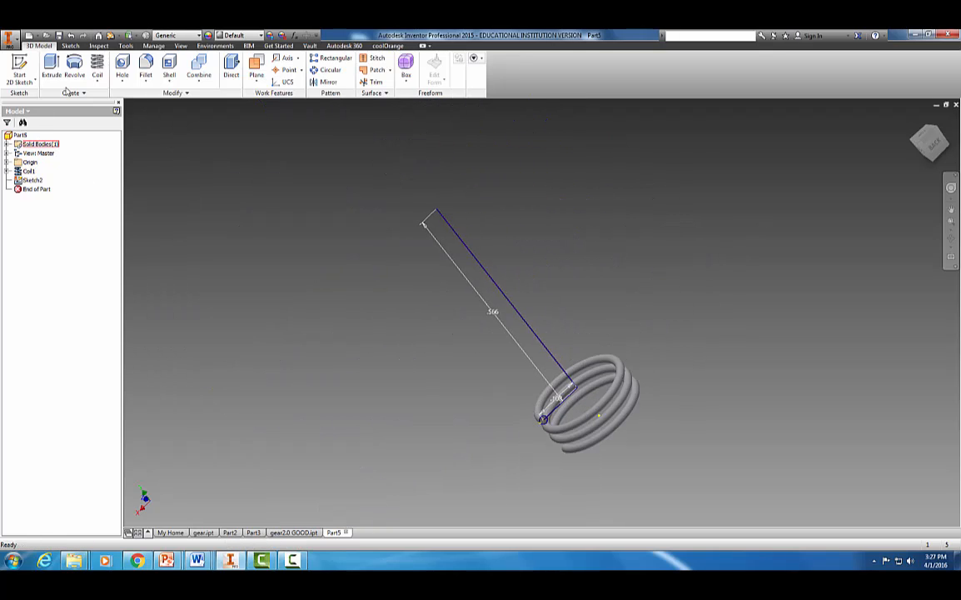
click(97, 76)
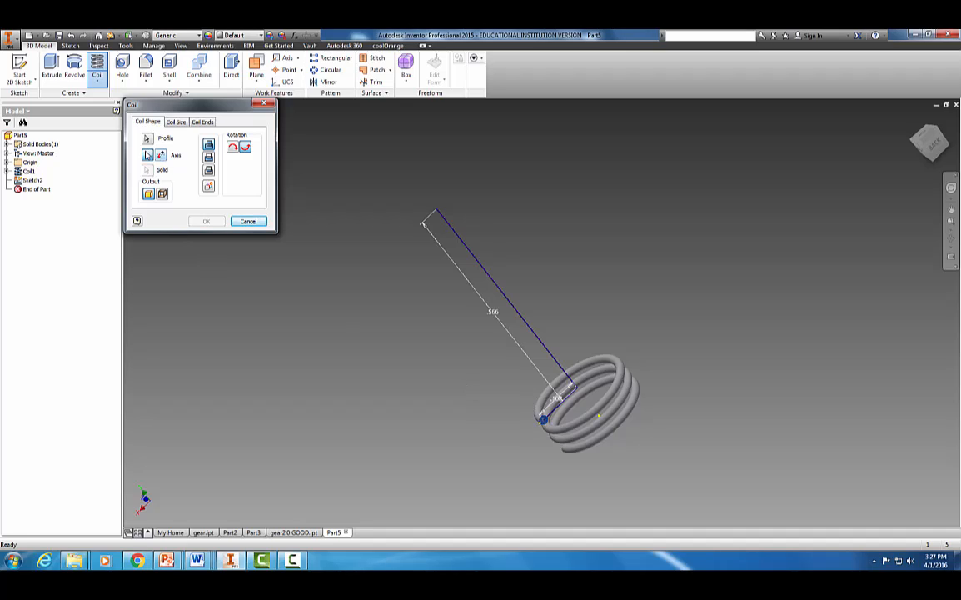
click(477, 264)
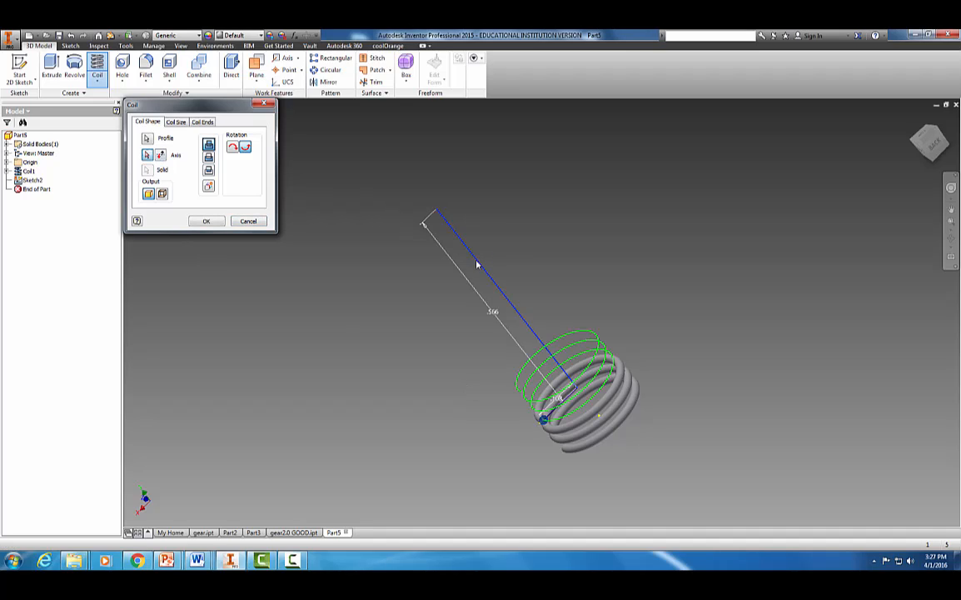
Set the coil's pitch to 0.11 in and its revolutions to 7, and create it
click(175, 123)
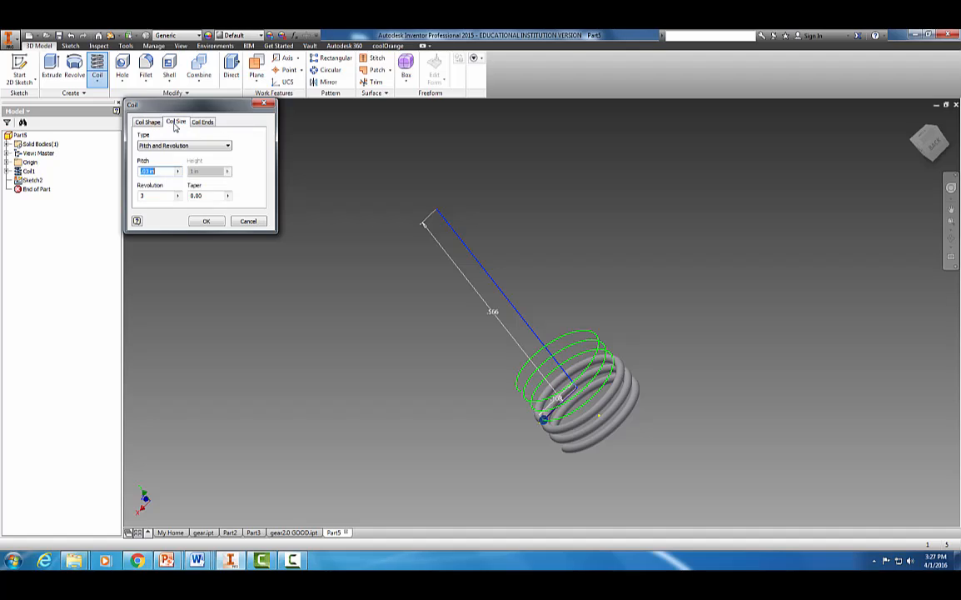
click(151, 171)
text(11)
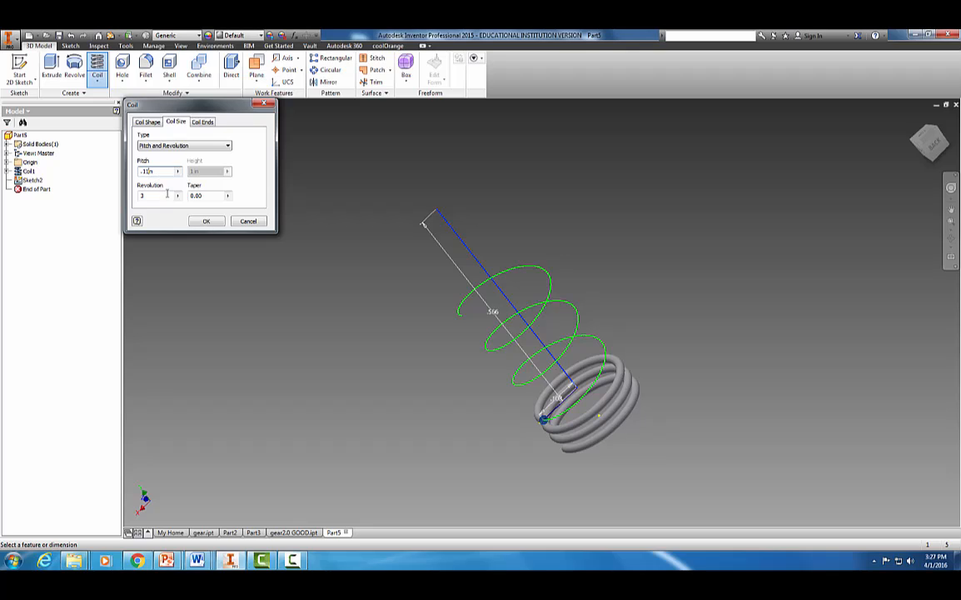
click(149, 195)
text(7)
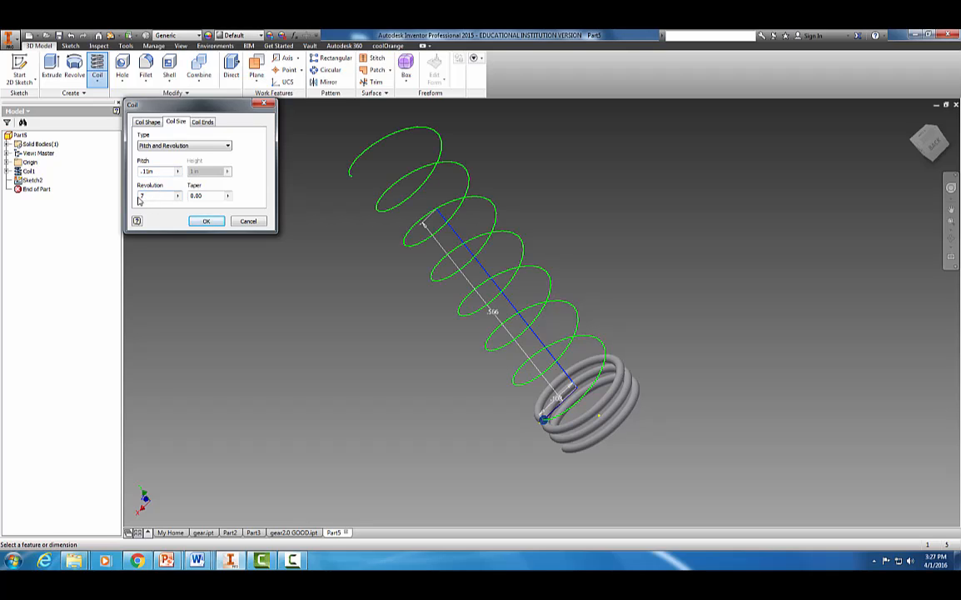
key(Return)
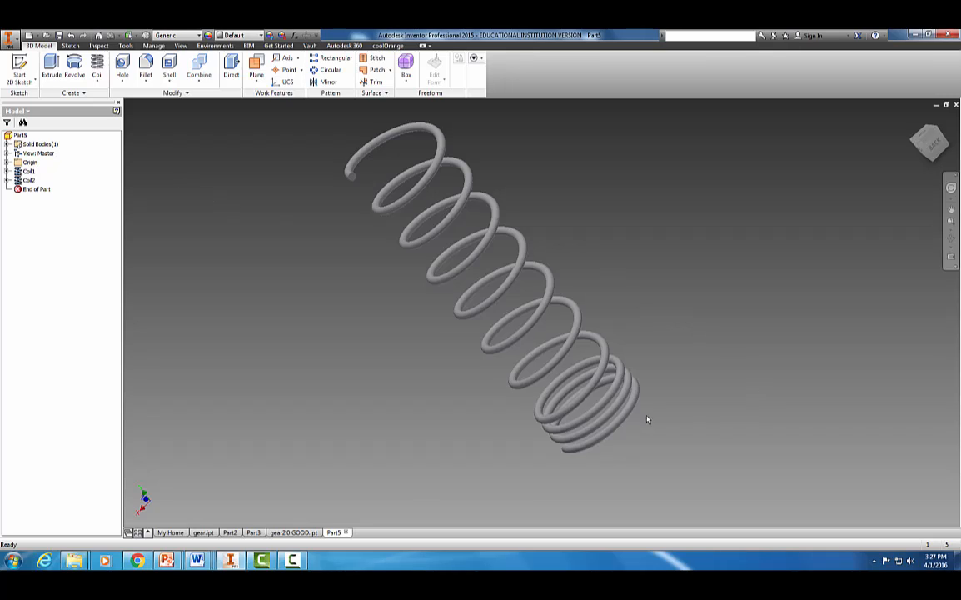
Start a 2D sketch on the flat circular end face at the free upper end of the open-wound coil
click(353, 178)
click(19, 71)
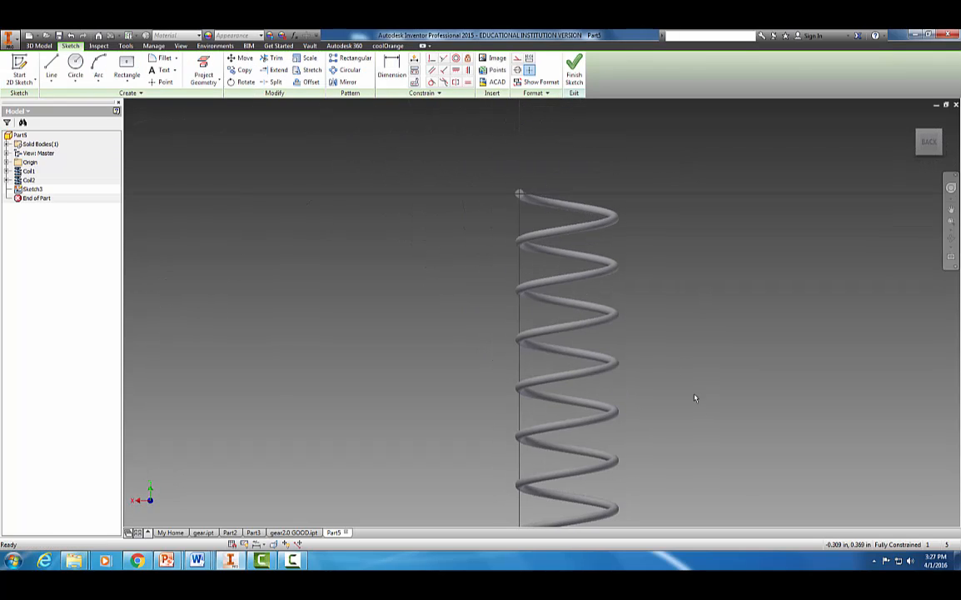
scroll(653, 300, down, 4)
middle_drag(550, 158, 667, 275)
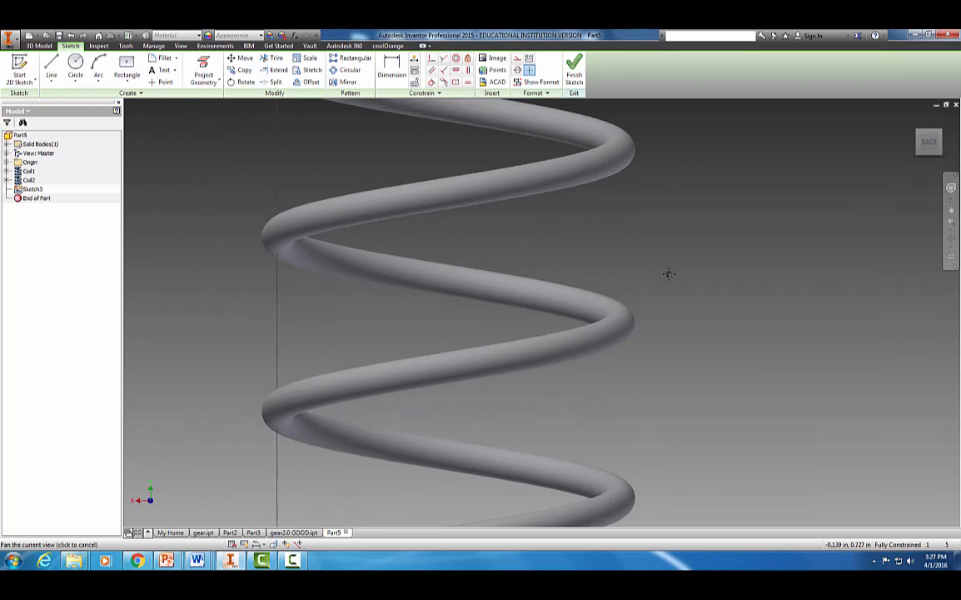
click(292, 560)
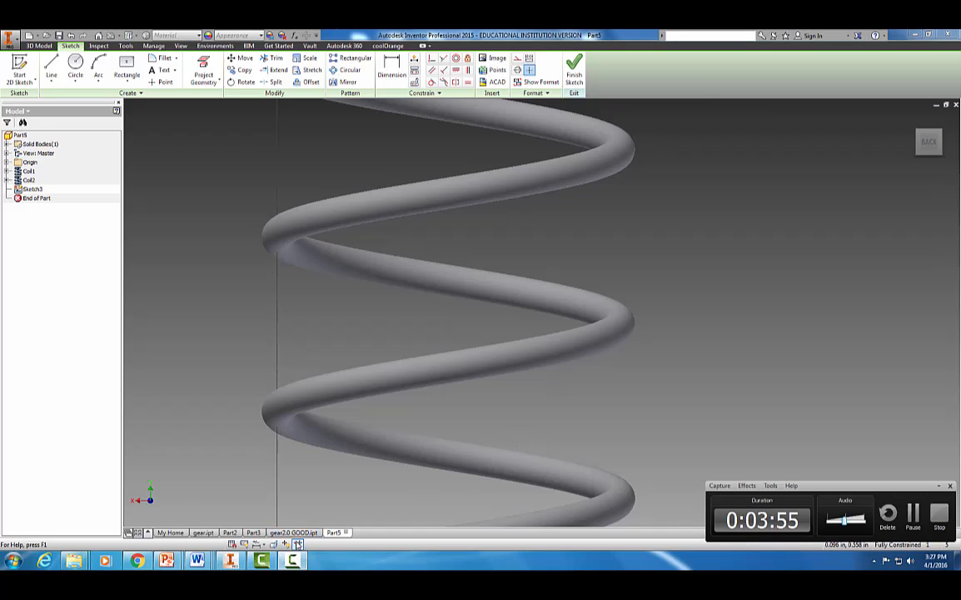
click(292, 559)
middle_drag(698, 268, 761, 427)
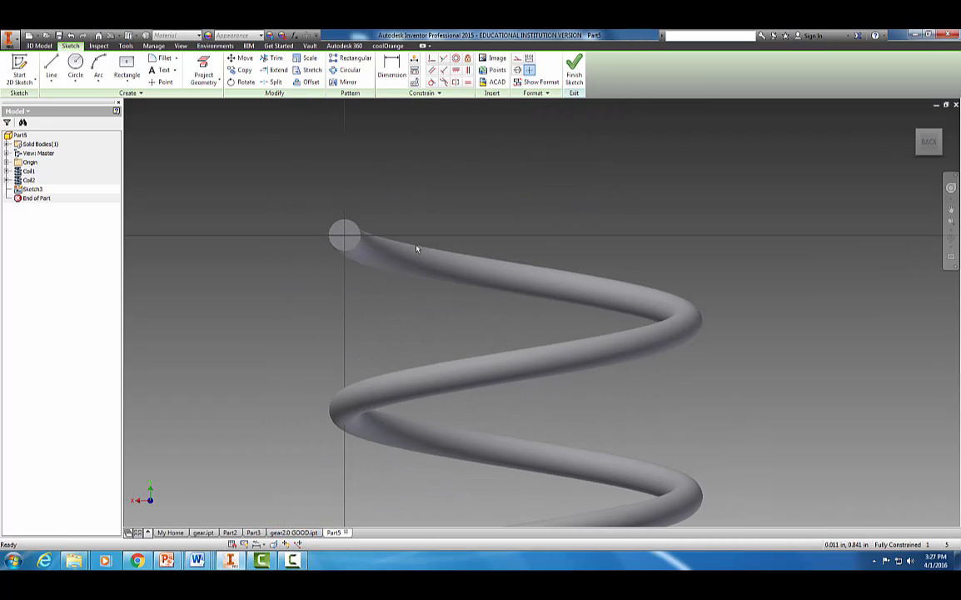
Project the end face's circular edge into the sketch and draw a matching circle centred on it
click(203, 74)
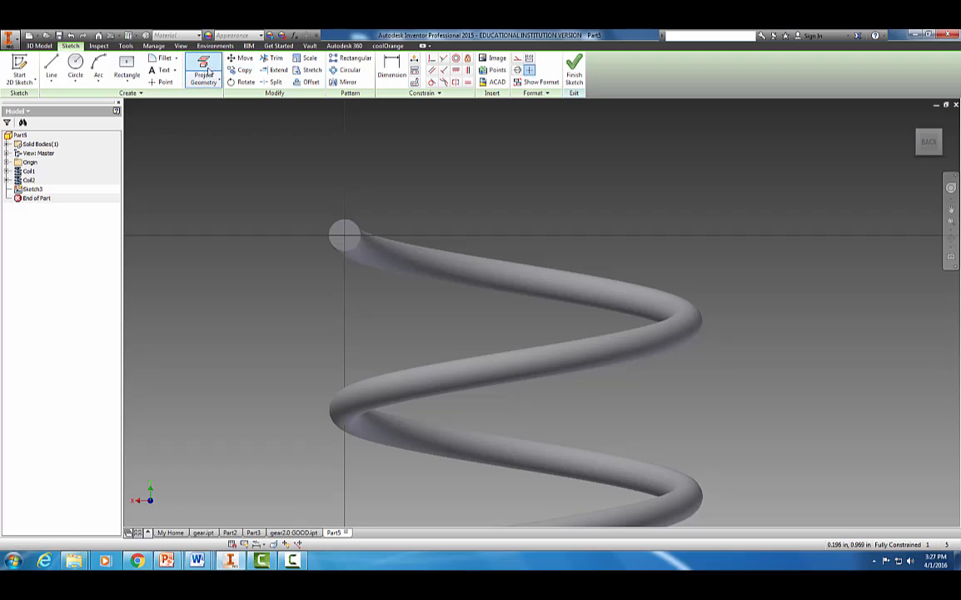
click(343, 230)
click(53, 67)
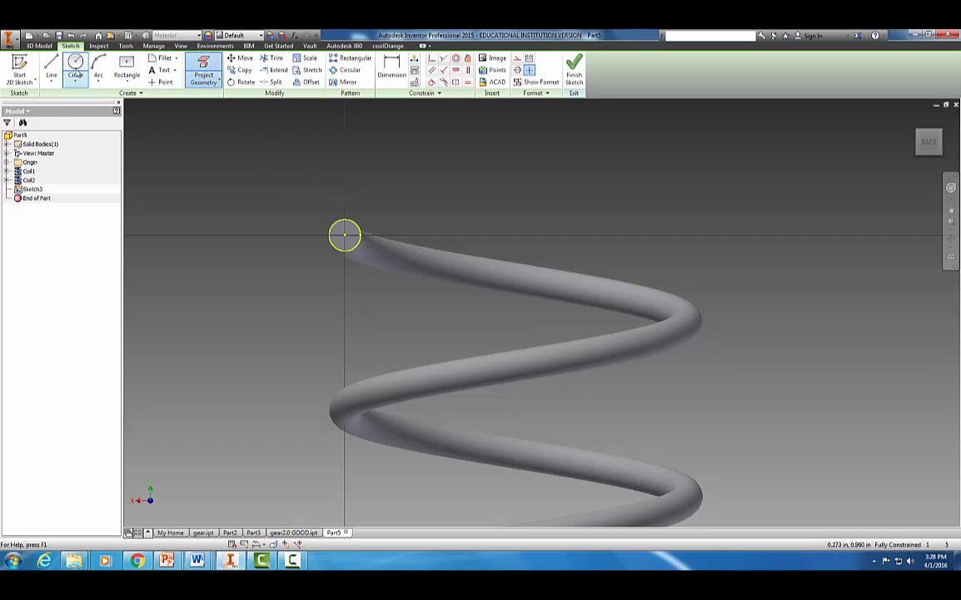
click(75, 69)
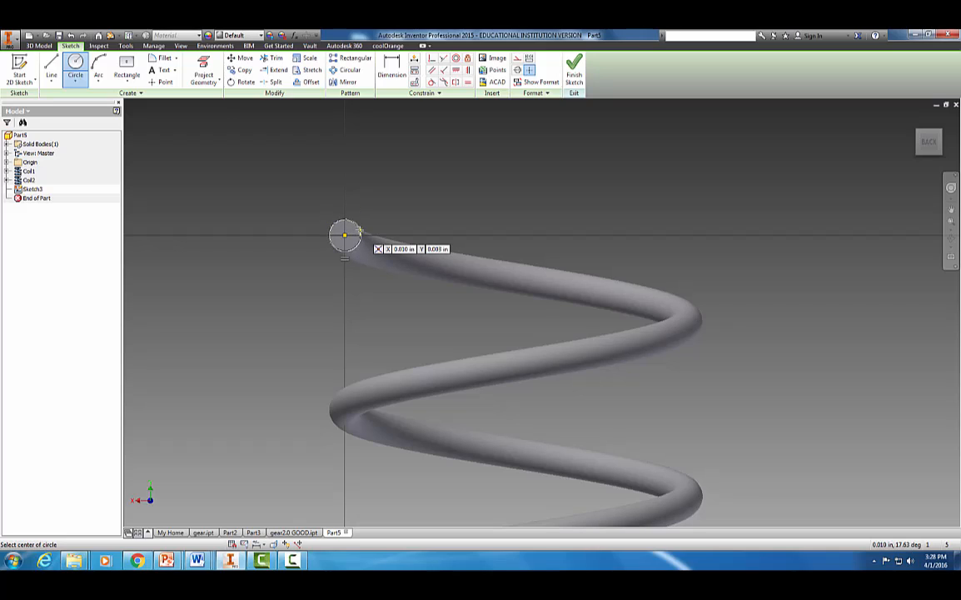
key(Escape)
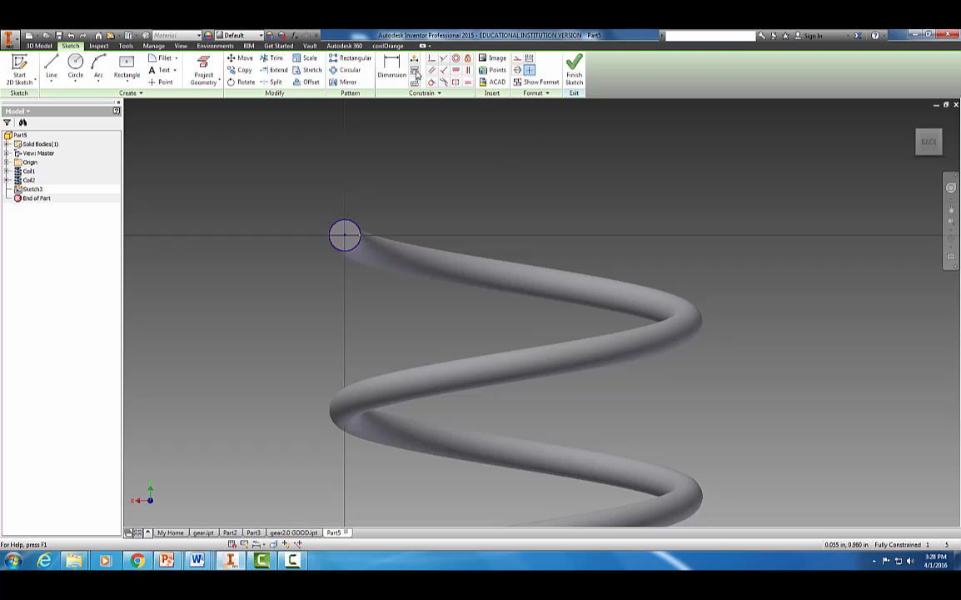
Draw a 0.108 in horizontal line from the centre of the end-face circle towards the spring's middle
click(51, 68)
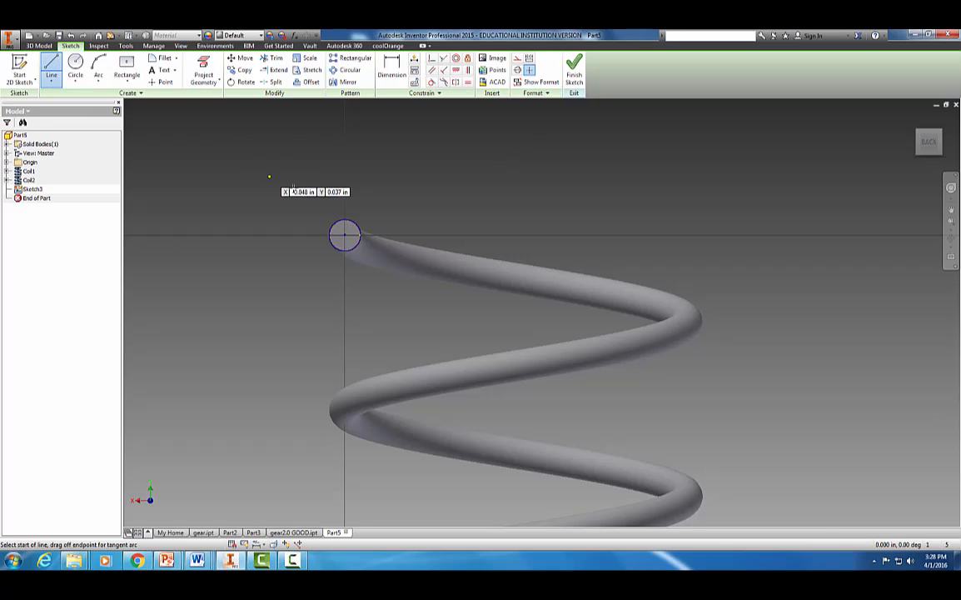
click(345, 234)
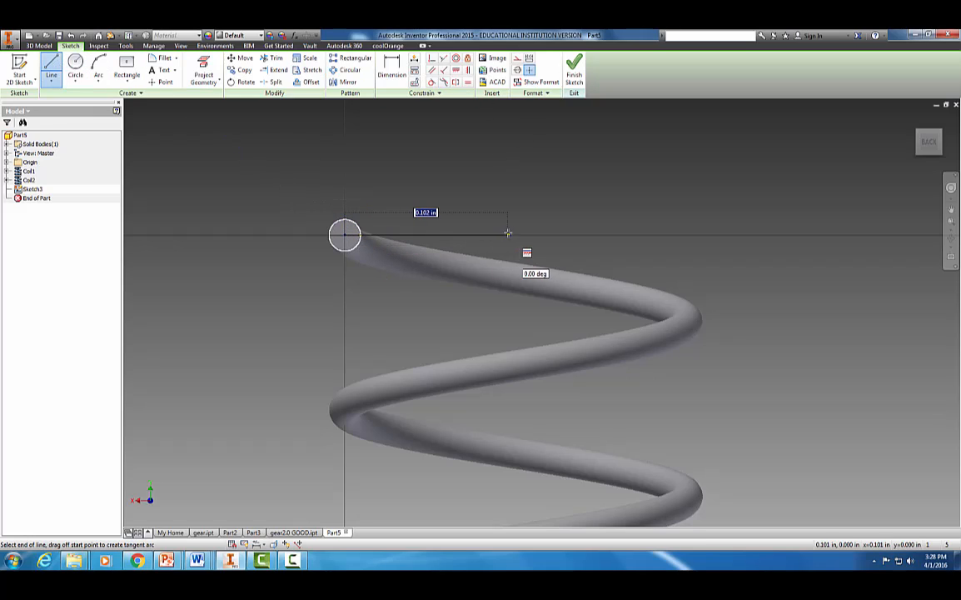
text(1.)
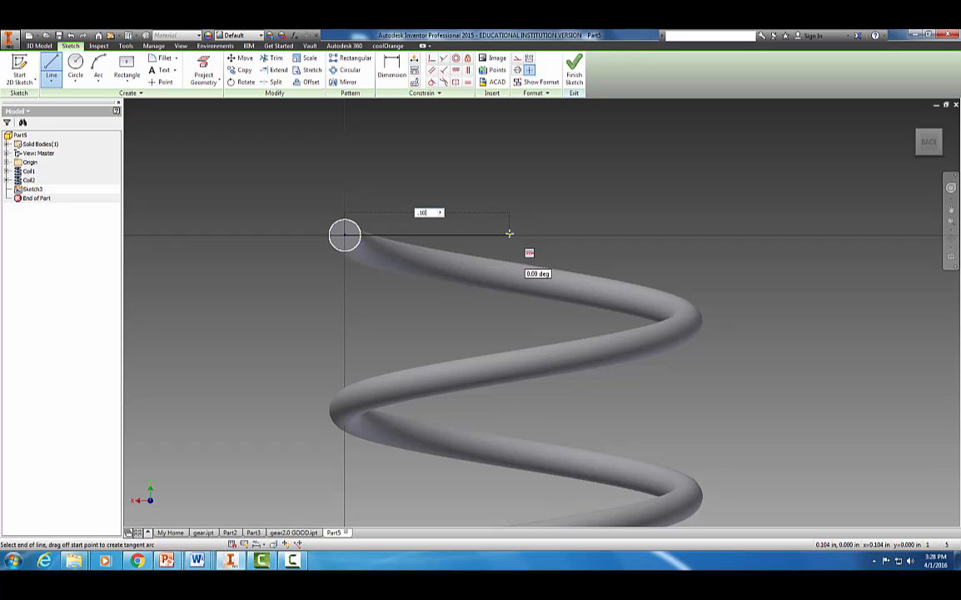
text(108)
key(Return)
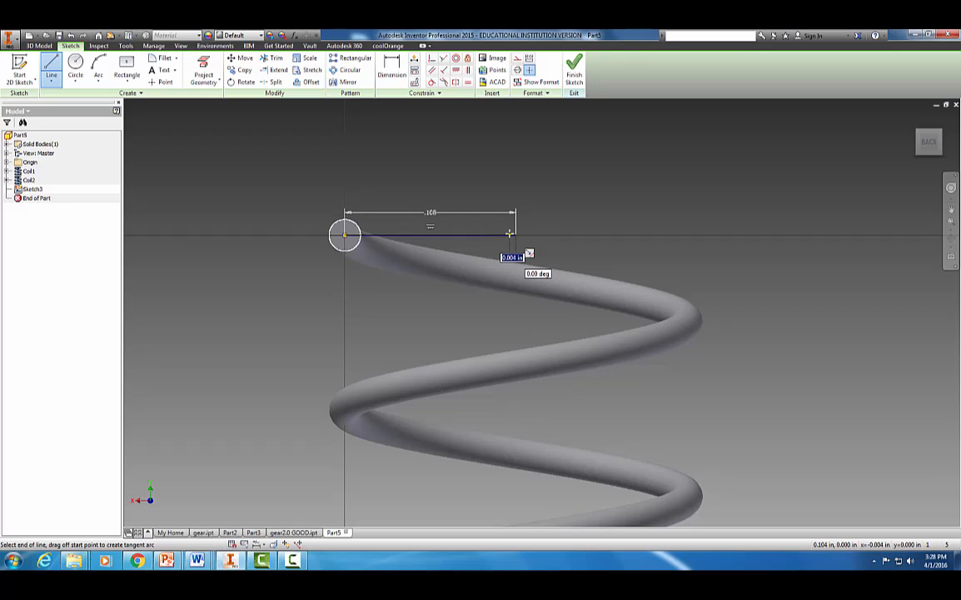
Continue with a 0.1 in vertical line upward from the inner end of the horizontal line
middle_drag(544, 232, 492, 372)
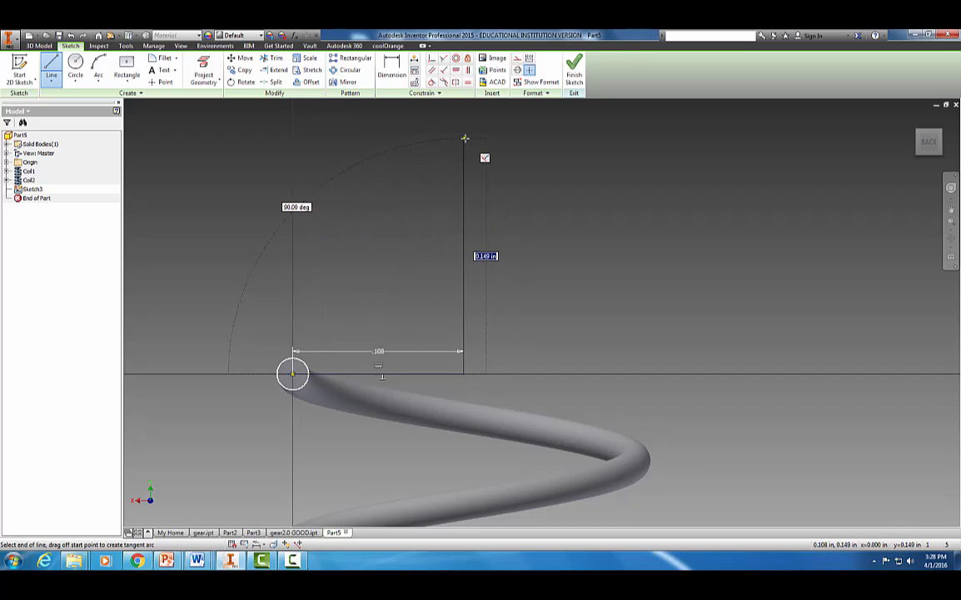
key(BackSpace)
text(.1)
key(Return)
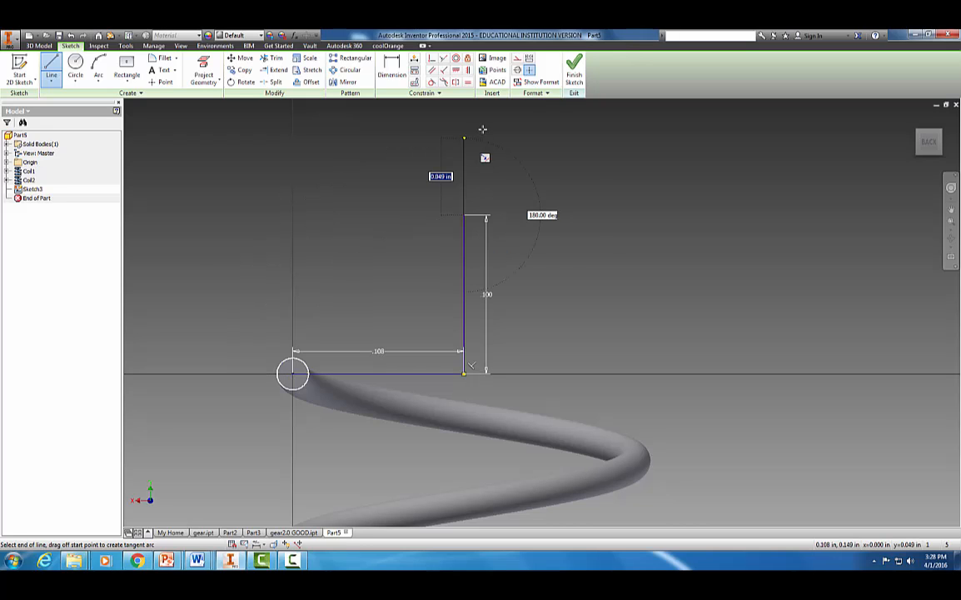
Finish the sketch and start a Coil of the circular profile around the 0.1 in vertical line as its axis
click(574, 71)
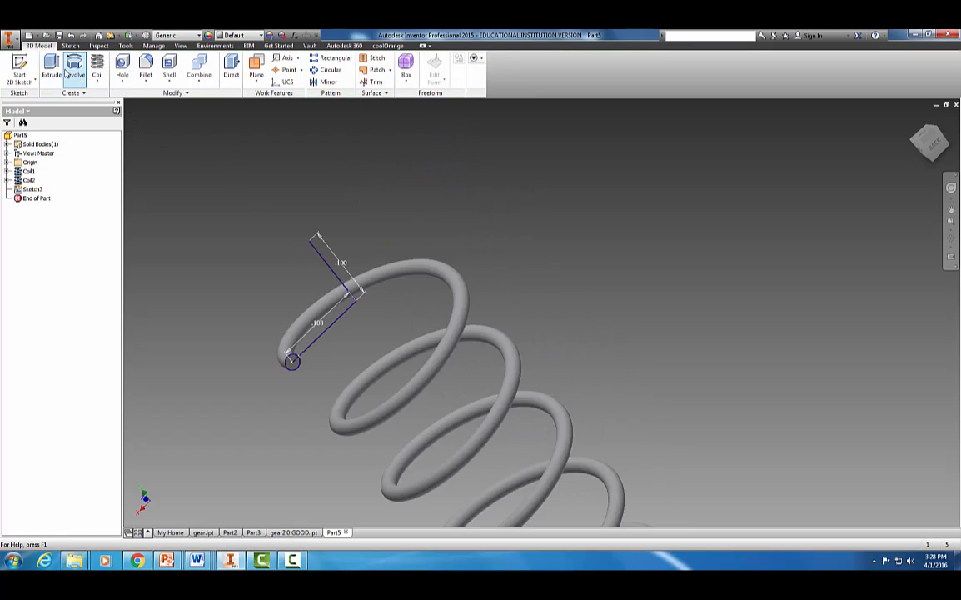
click(98, 67)
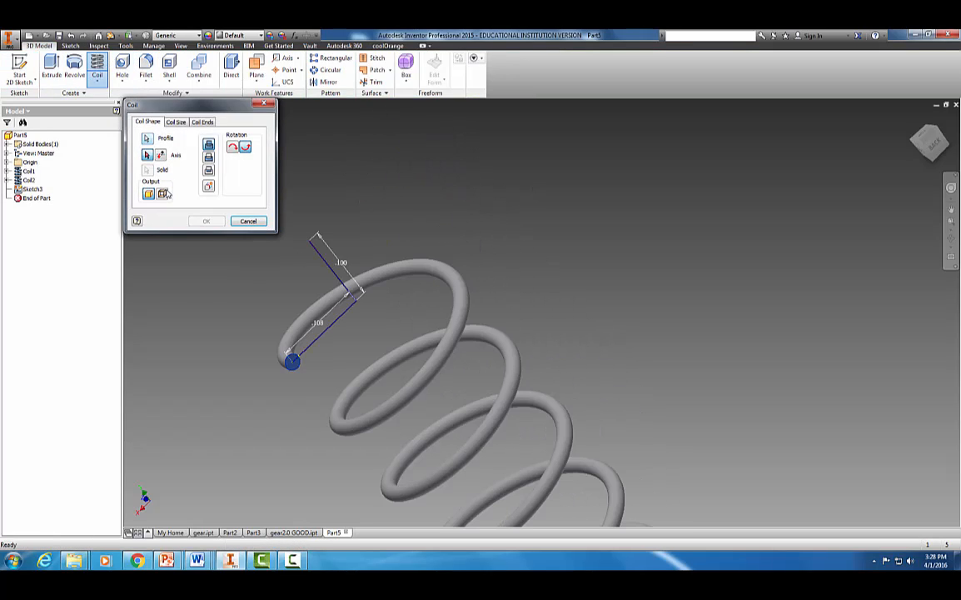
click(318, 250)
Define the end coil by Pitch and Revolution with a 0.03 in pitch and 3 revolutions, and create it
click(175, 124)
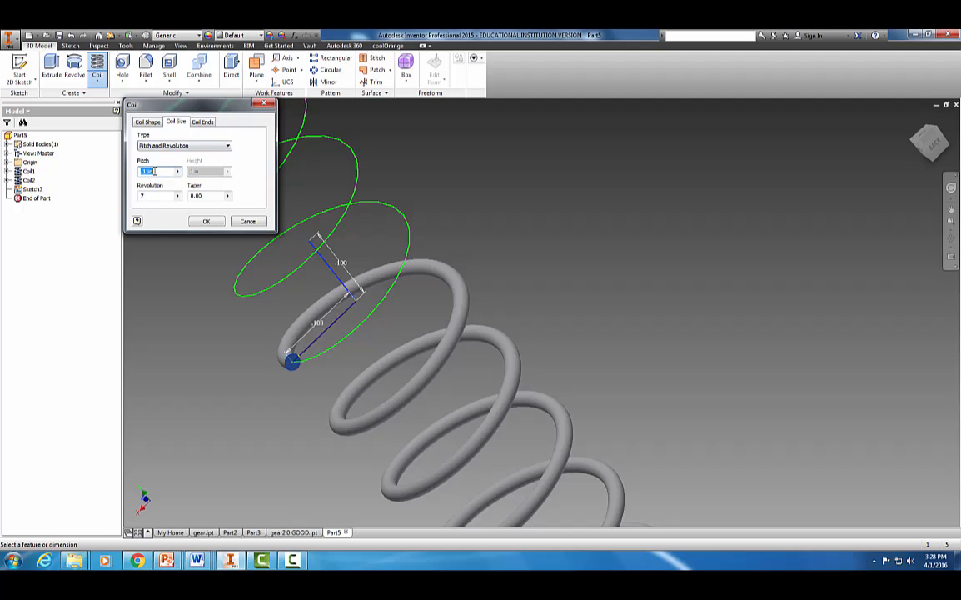
click(150, 171)
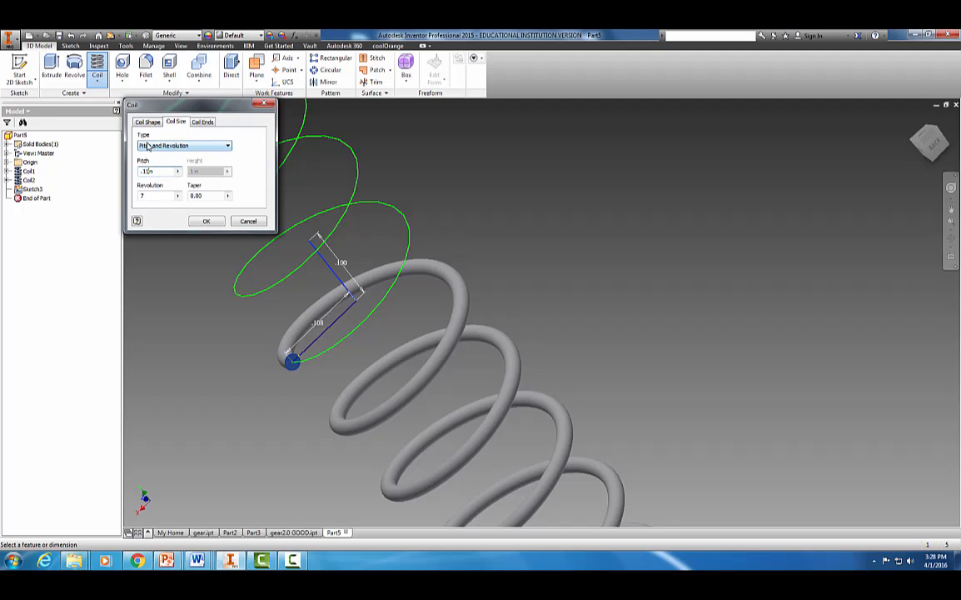
key(BackSpace)
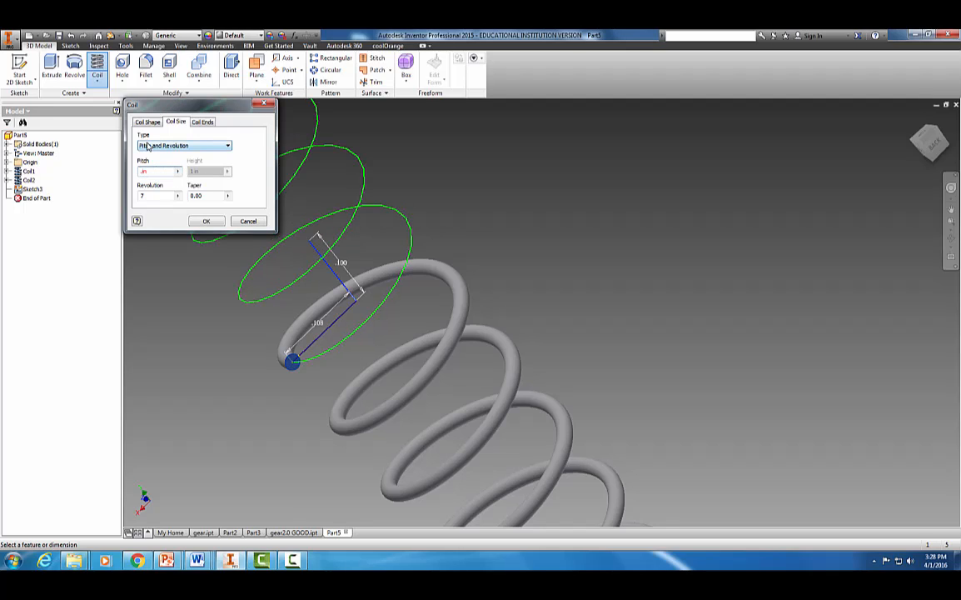
text(03)
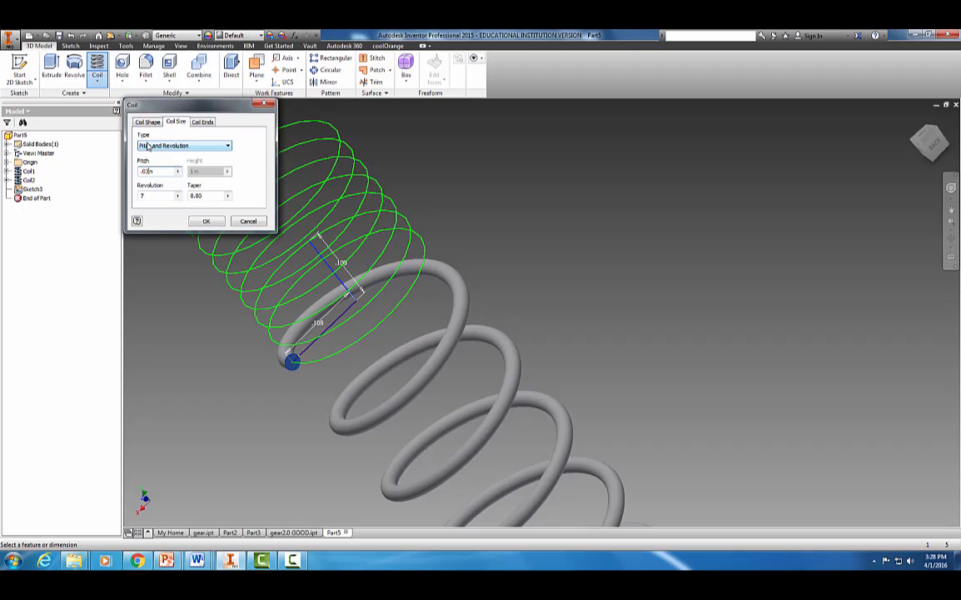
double_click(141, 196)
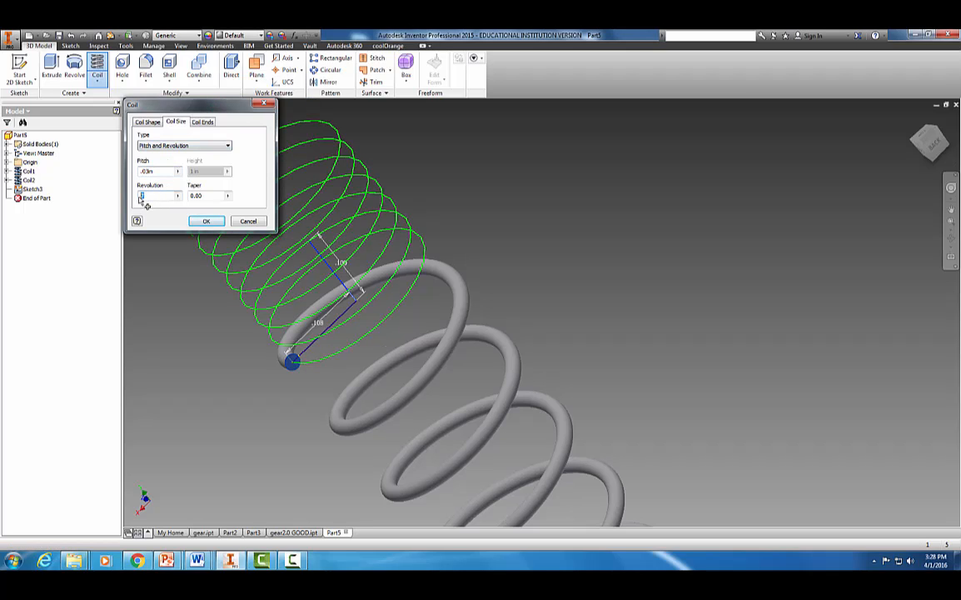
text(3)
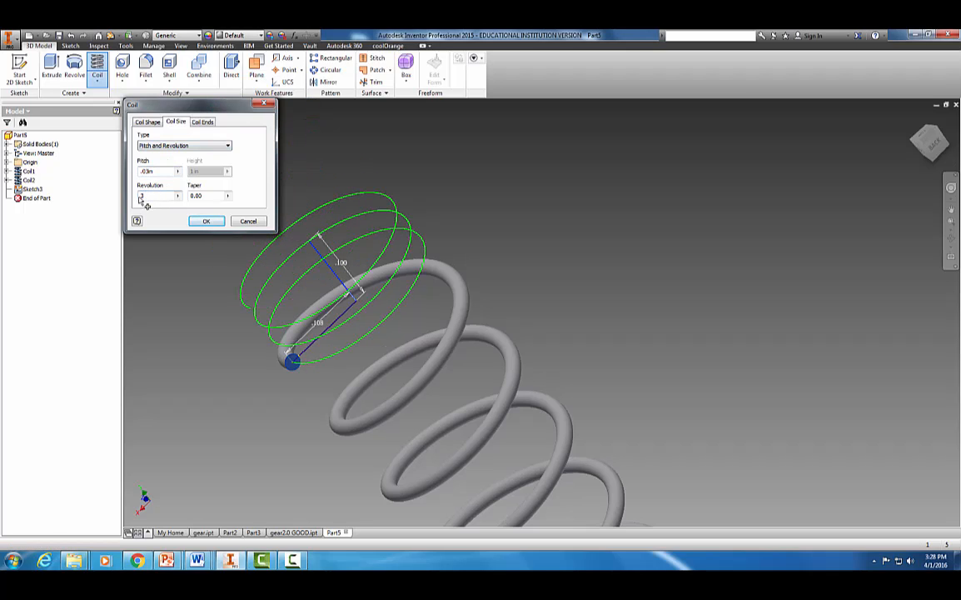
click(205, 221)
Apply the polished steel appearance from the Inventor Material Library to the whole spring and view it from another angle
scroll(640, 336, up, 3)
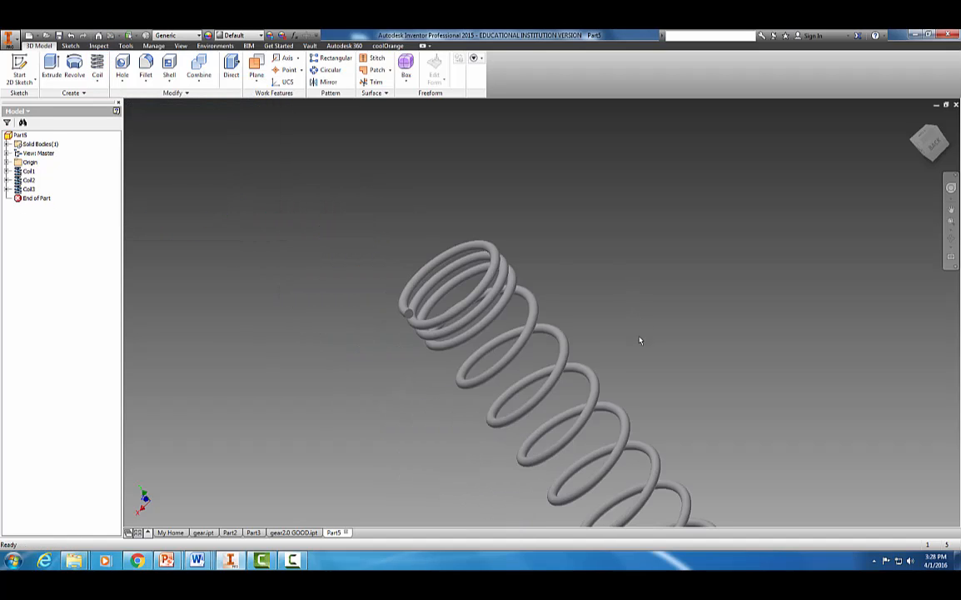
shift+middle_drag(640, 336, 616, 288)
middle_drag(696, 380, 588, 216)
scroll(634, 258, up, 2)
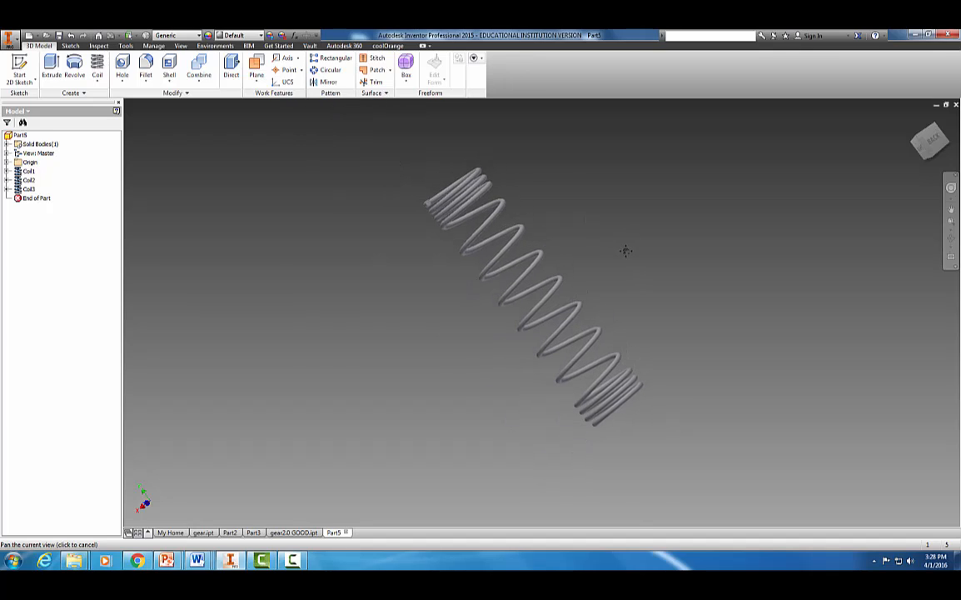
scroll(625, 250, down, 3)
scroll(607, 257, up, 3)
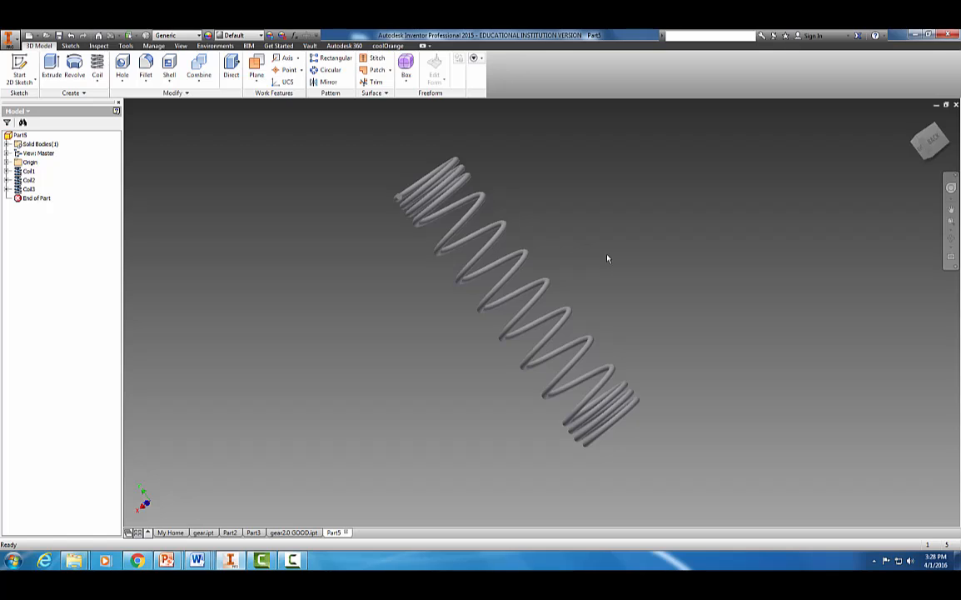
click(237, 35)
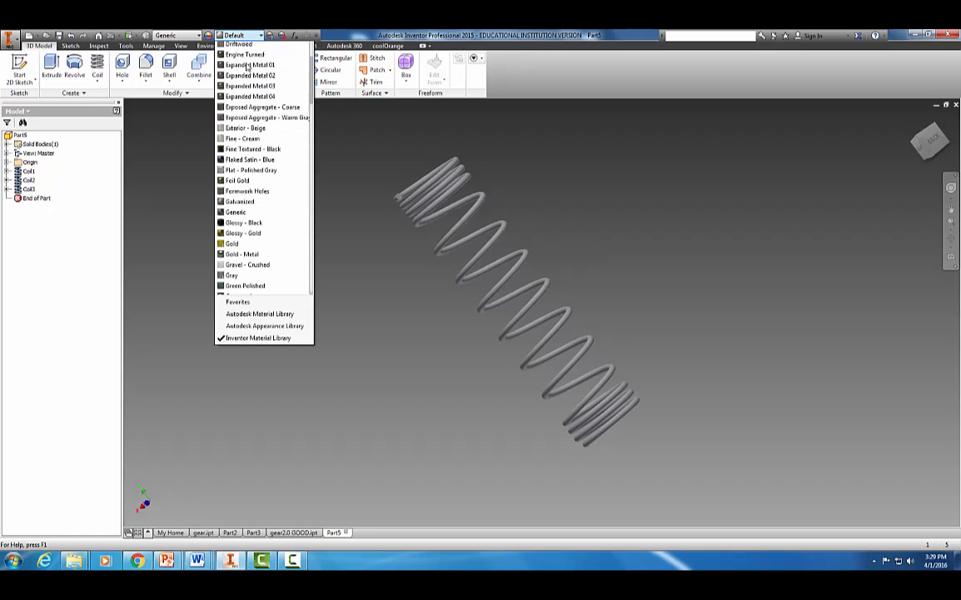
drag(312, 145, 308, 291)
click(250, 320)
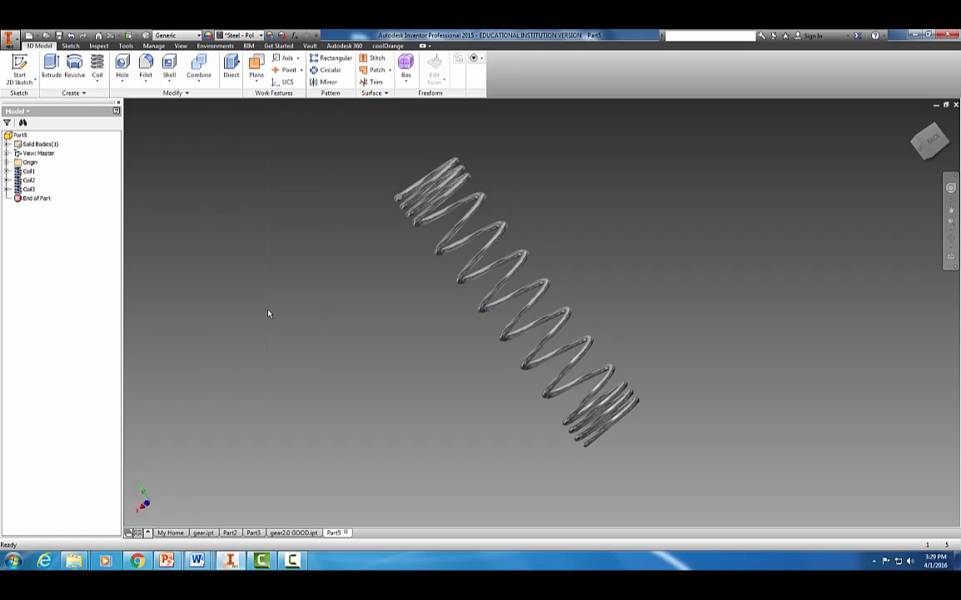
shift+middle_drag(348, 327, 659, 377)
middle_drag(714, 450, 568, 194)
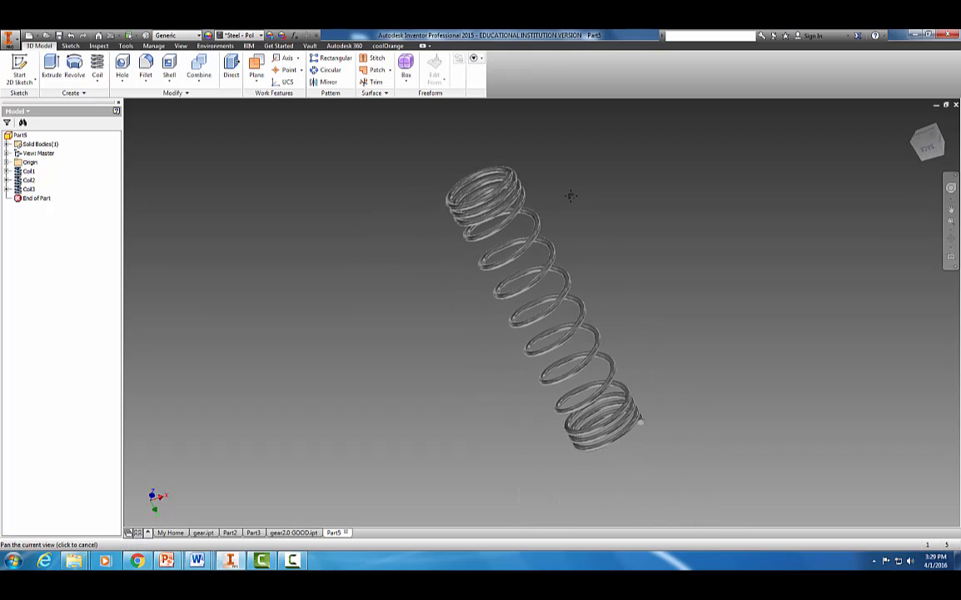